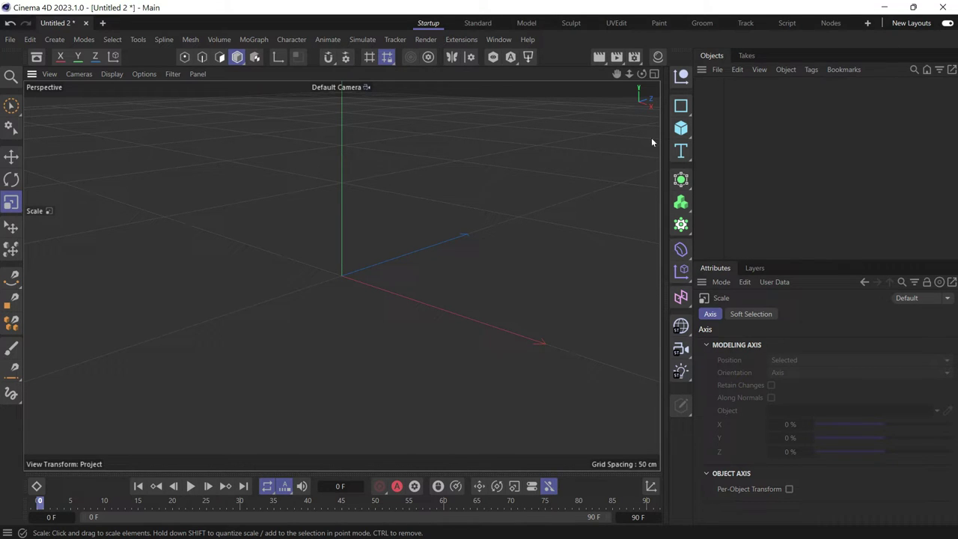
# Step: Add a Cone and scale it down to a 23.52 cm bottom radius and 47.04 cm height
pyautogui.click(681, 132)
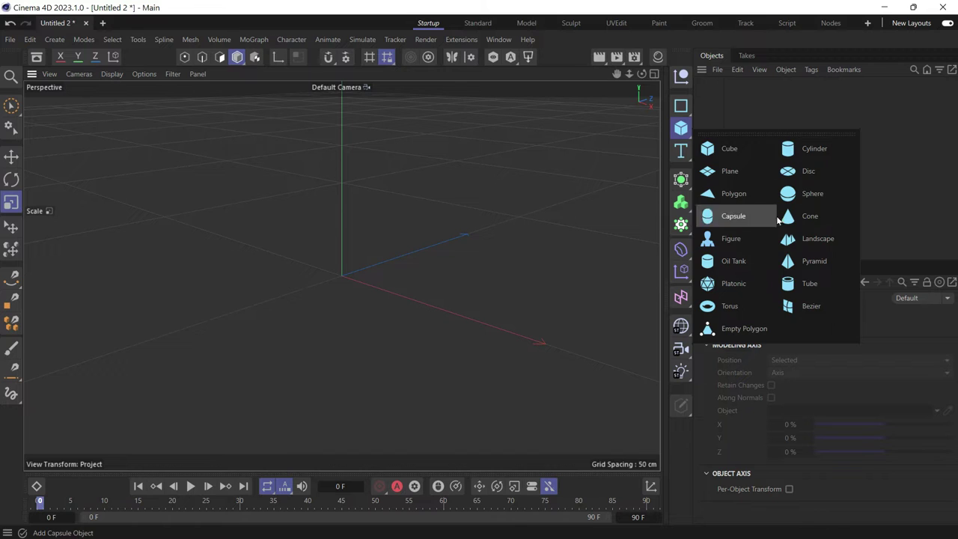
pyautogui.click(808, 215)
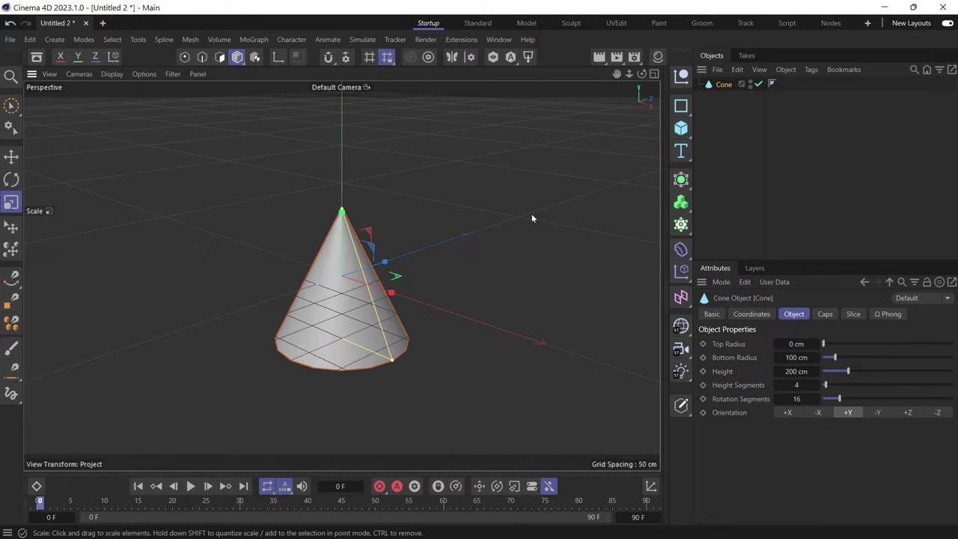
pyautogui.moveTo(532, 214); pyautogui.dragTo(207, 373)
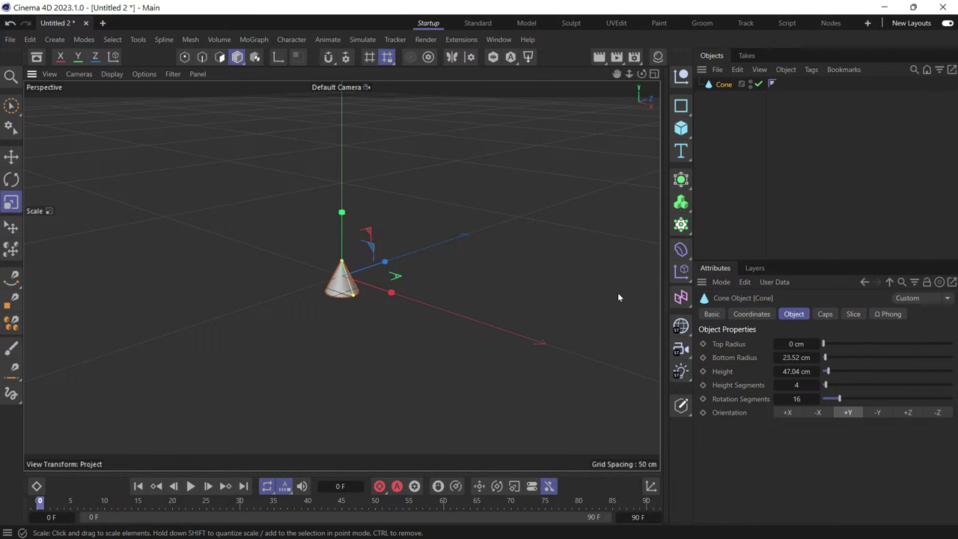
# Step: Add a particle Emitter from Simulate and nest the cone under it
pyautogui.click(360, 39)
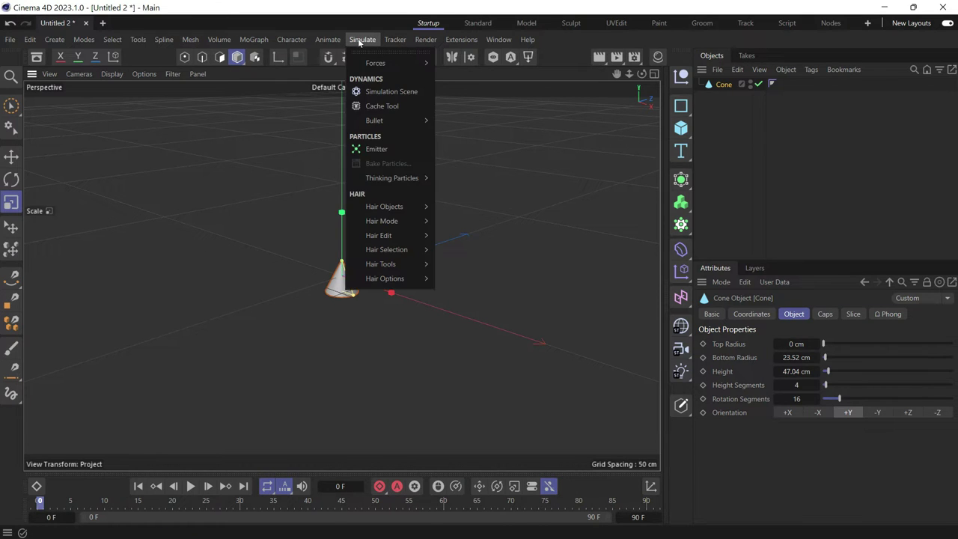
pyautogui.click(376, 148)
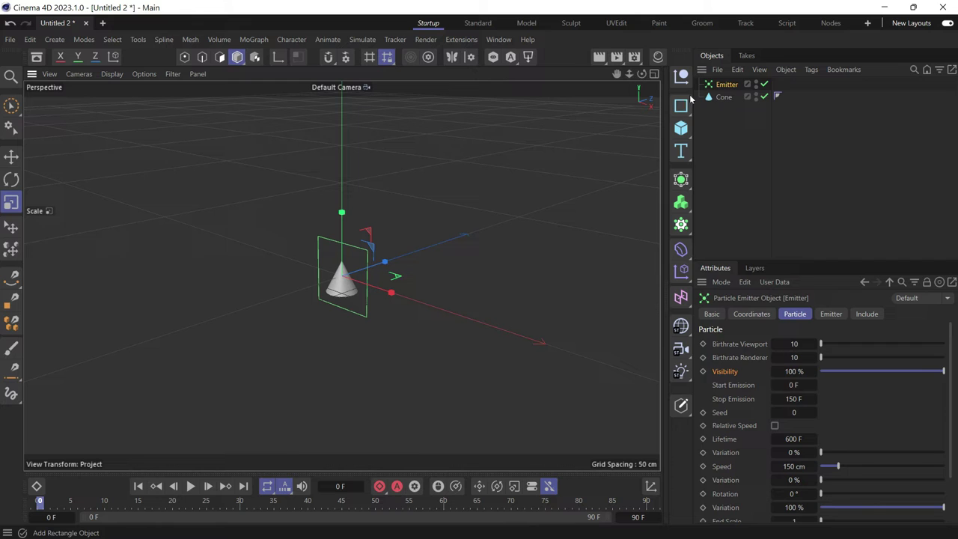
pyautogui.moveTo(724, 97); pyautogui.dragTo(730, 89)
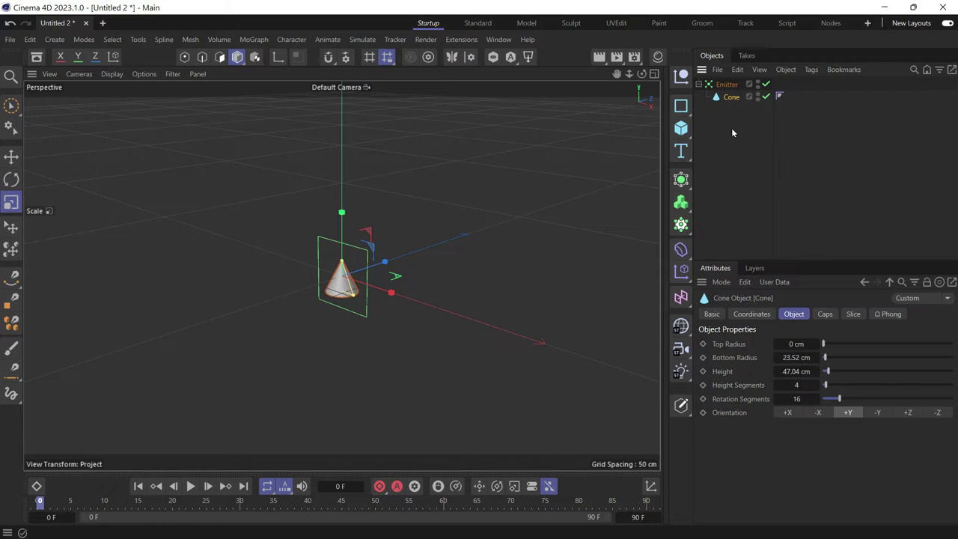
# Step: Enable Show Objects on the Emitter and play back to preview the emitted cones
pyautogui.click(727, 85)
pyautogui.scroll(-3, 722, 442)
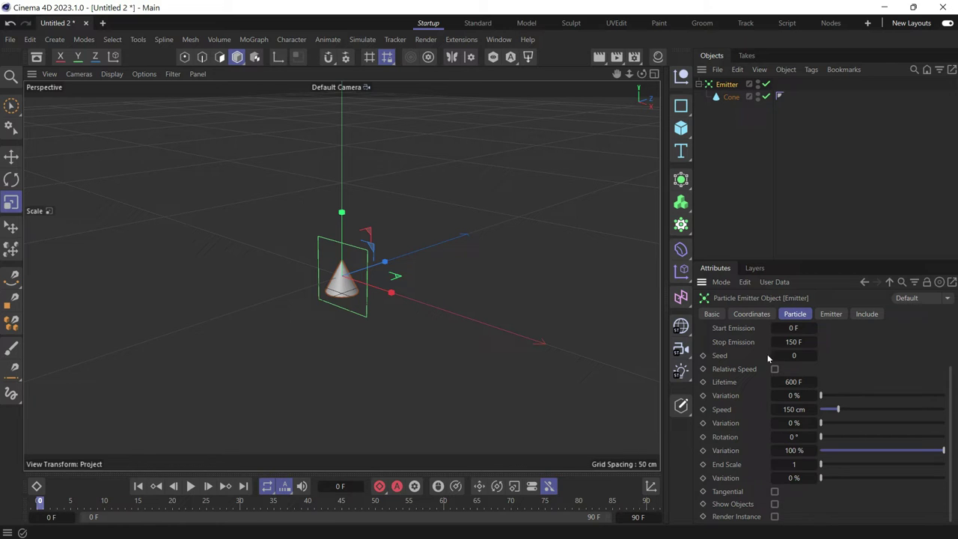
pyautogui.click(774, 503)
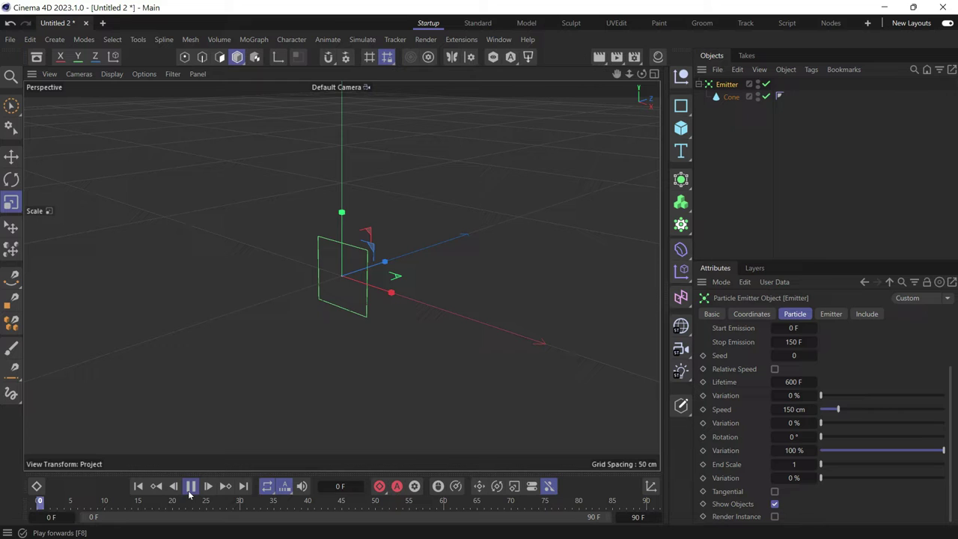
pyautogui.click(190, 486)
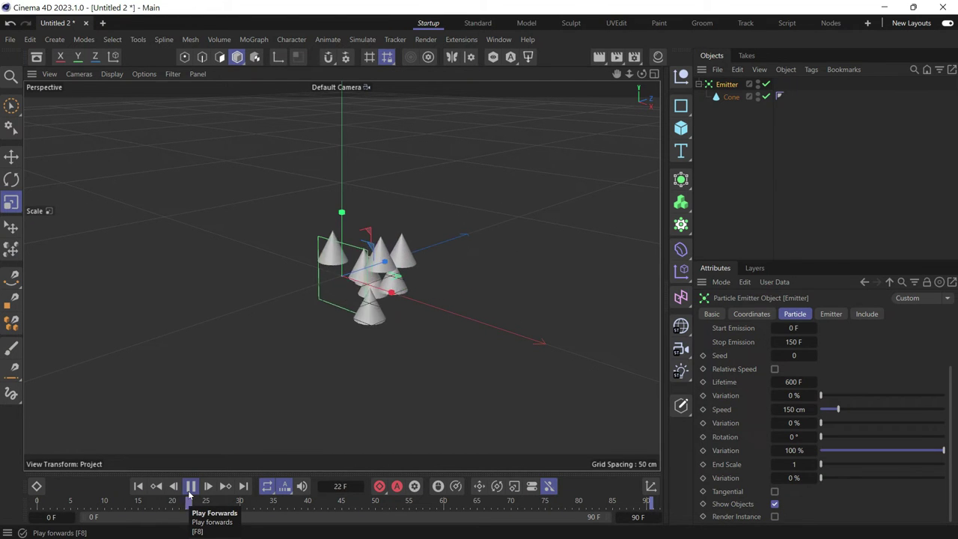
pyautogui.click(190, 486)
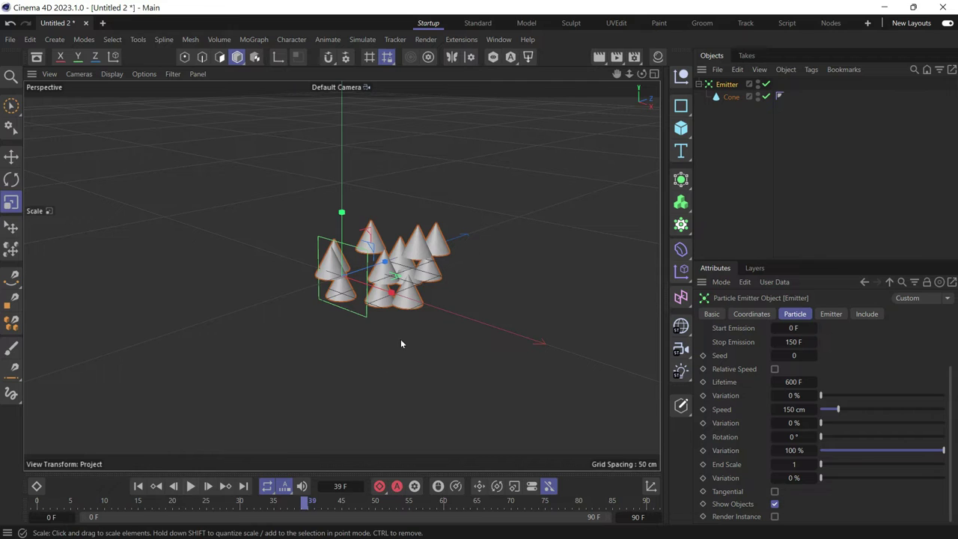
# Step: Preview emission at Birthrate Viewport 2 from frame 0, then raise it back to 10
pyautogui.scroll(2, 744, 363)
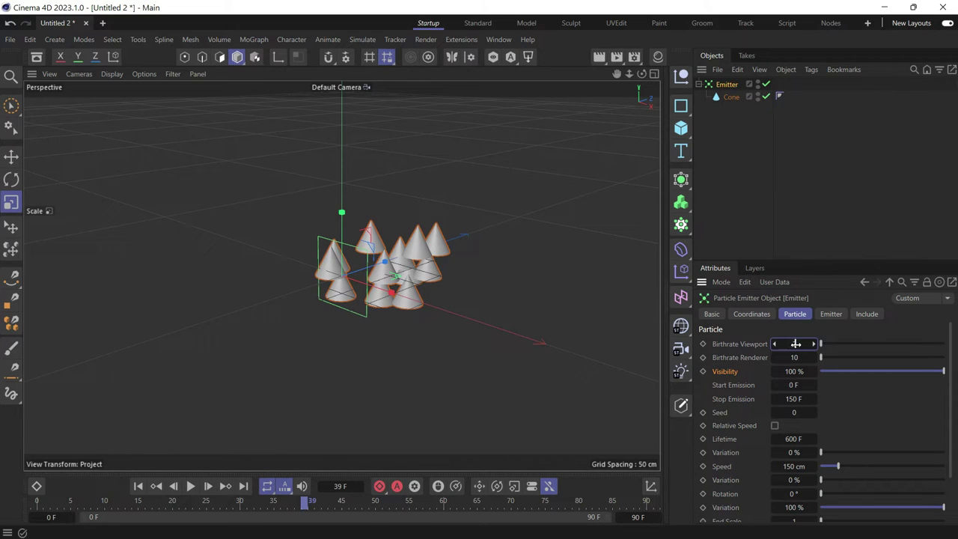
pyautogui.click(138, 486)
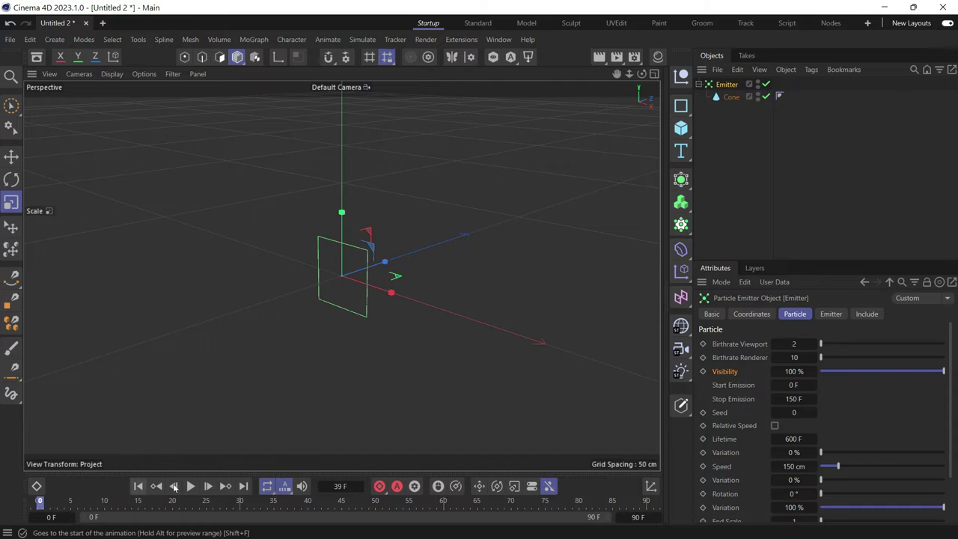
pyautogui.click(191, 487)
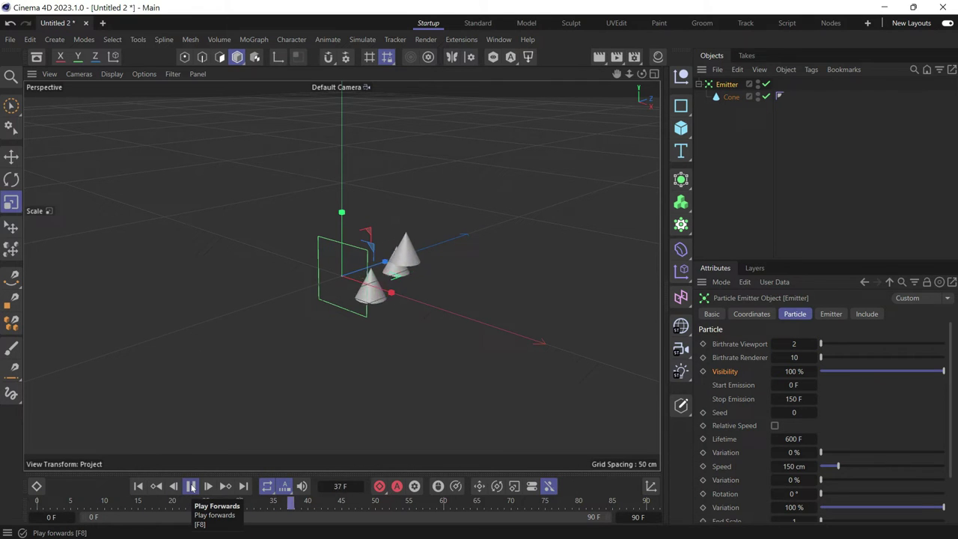
pyautogui.click(191, 486)
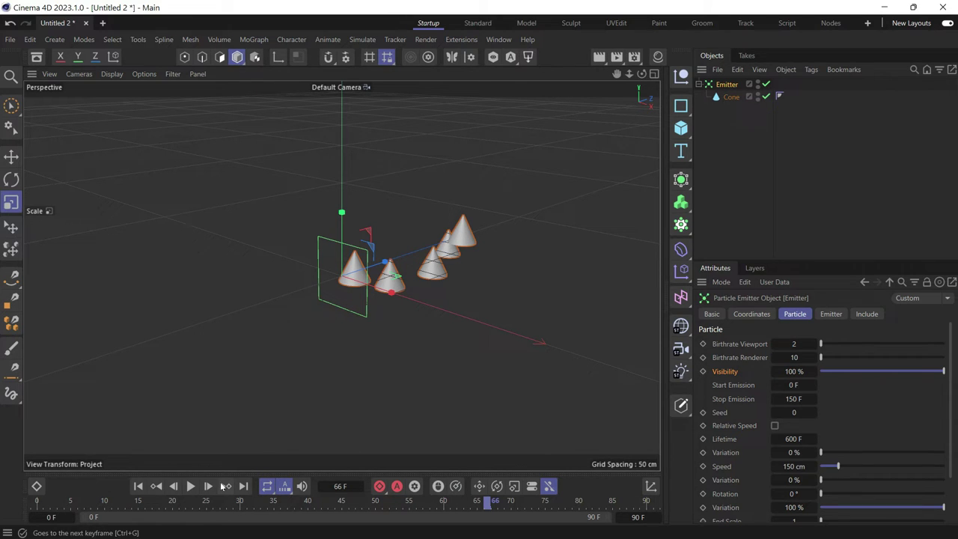
pyautogui.click(139, 486)
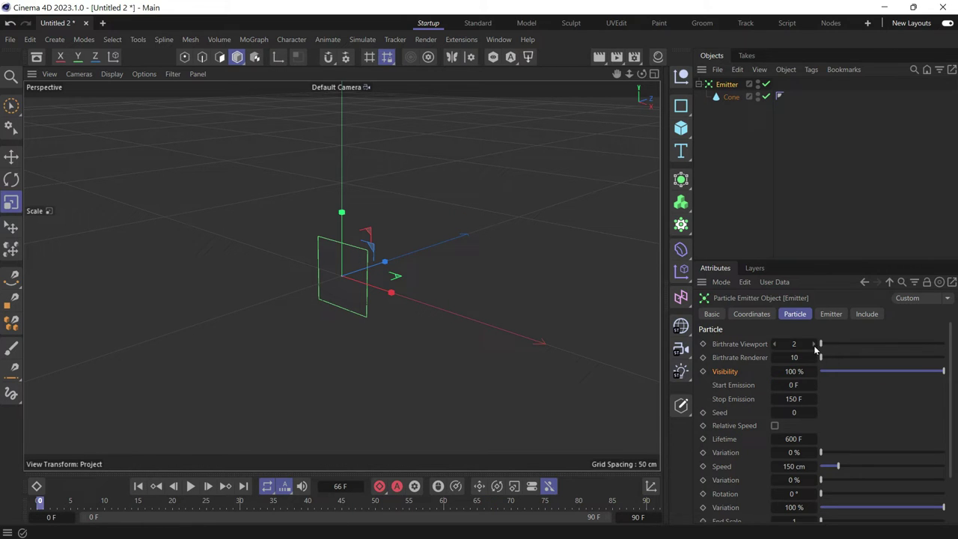
pyautogui.moveTo(813, 344); pyautogui.dragTo(815, 347)
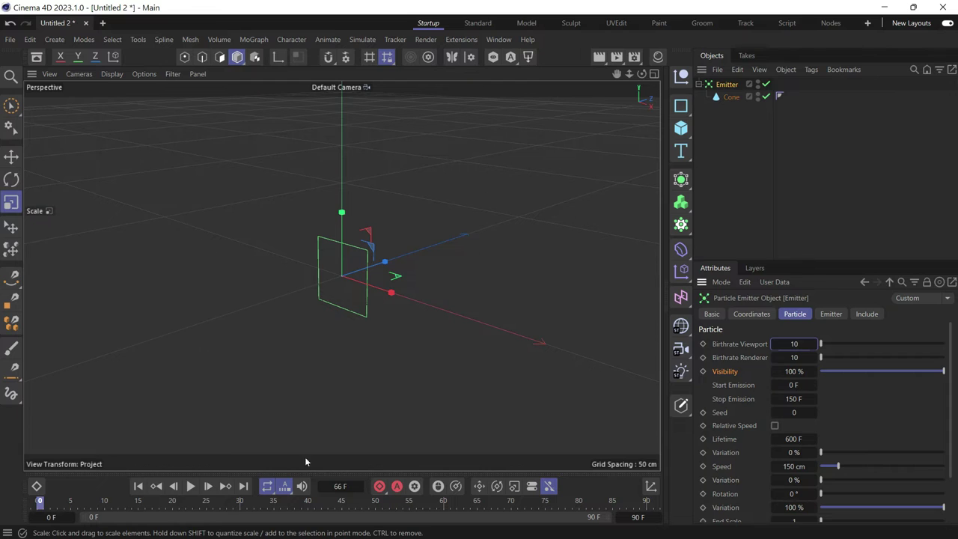
# Step: Set Start Emission to 20 F and replay from the start to check the delay
pyautogui.doubleClick(793, 385)
pyautogui.write('20')
pyautogui.press('Return')
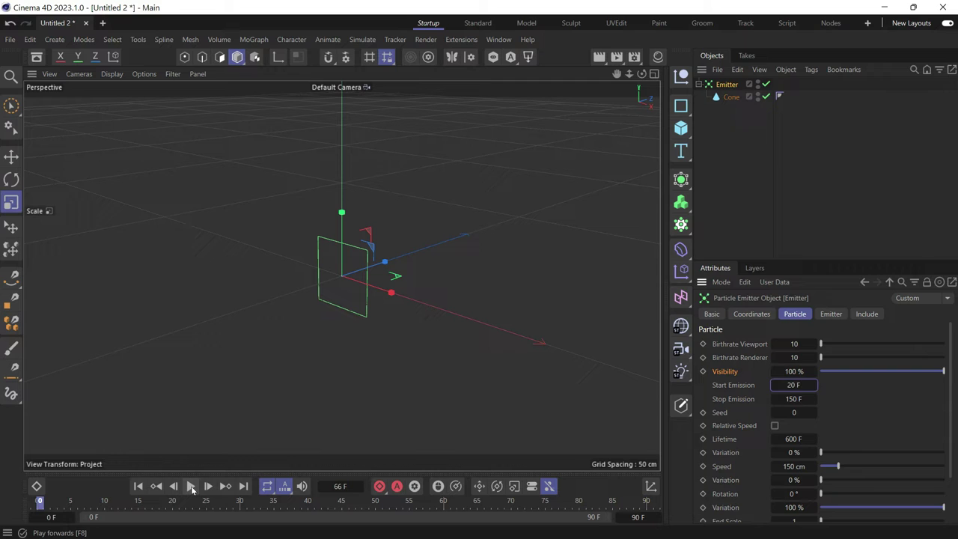
pyautogui.click(190, 486)
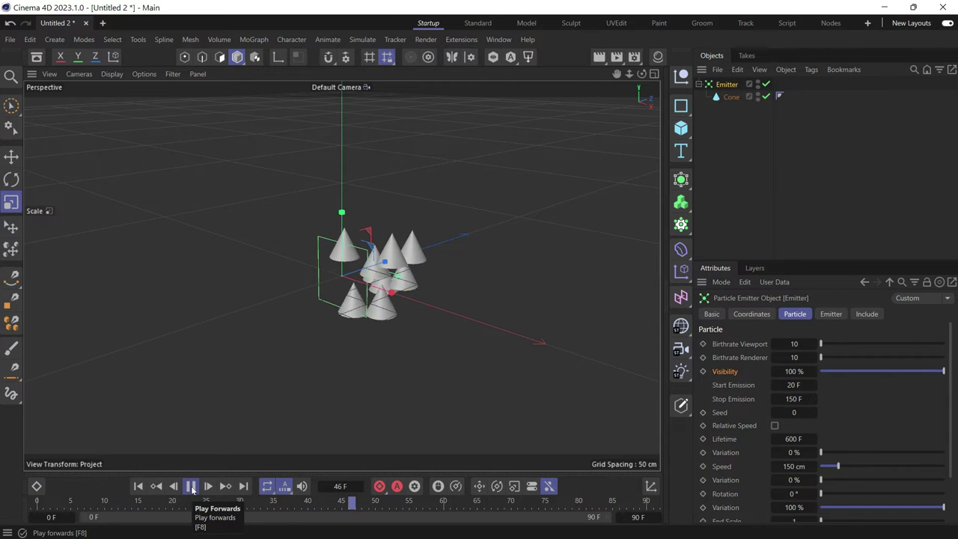
pyautogui.click(191, 486)
pyautogui.click(138, 486)
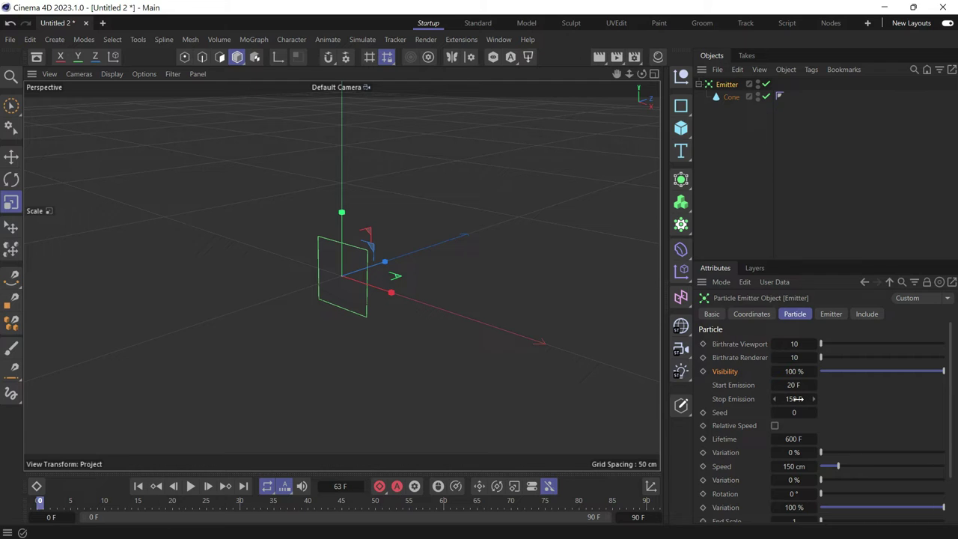
# Step: Set Stop Emission to 50 F and replay to check the 20–50 frame window
pyautogui.click(795, 399)
pyautogui.write('50')
pyautogui.press('Return')
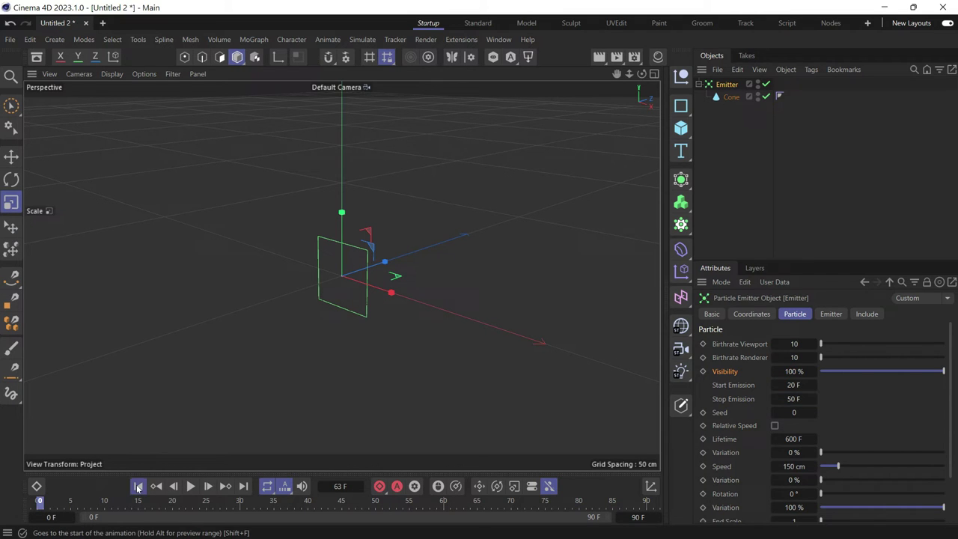
pyautogui.click(191, 487)
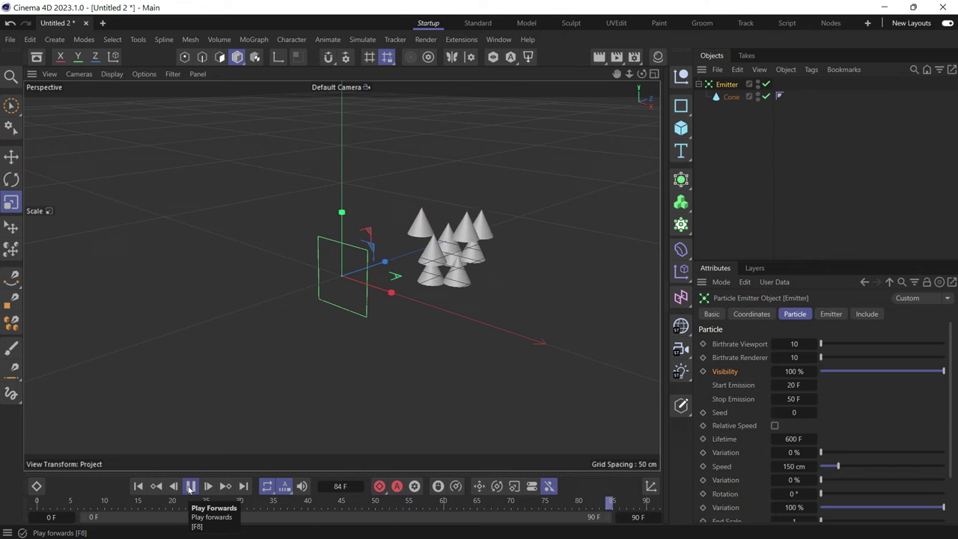
pyautogui.click(191, 486)
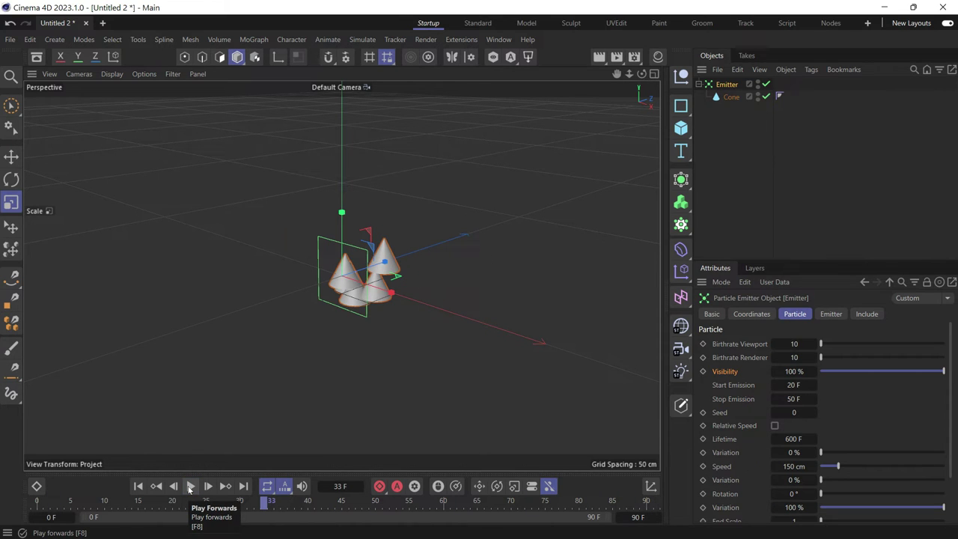
pyautogui.click(191, 486)
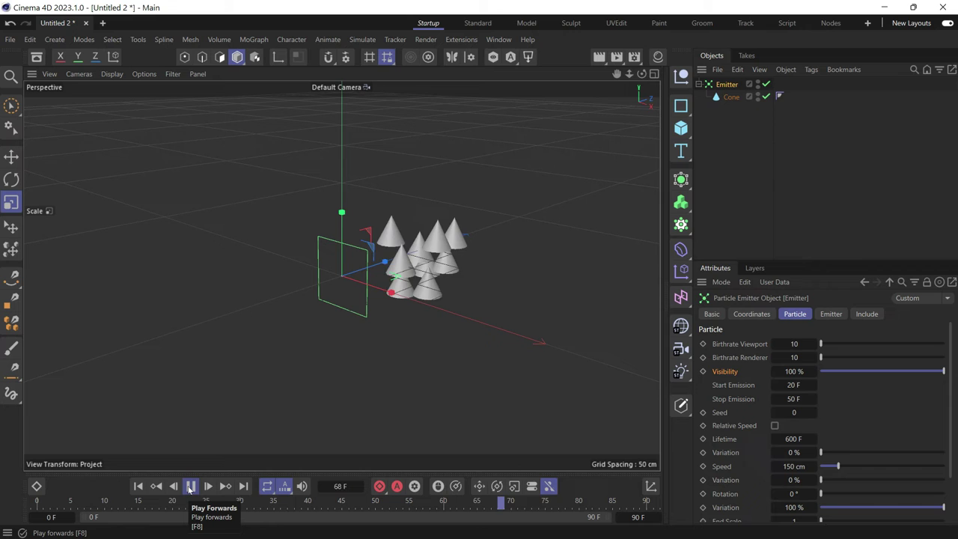
pyautogui.click(137, 487)
pyautogui.click(191, 486)
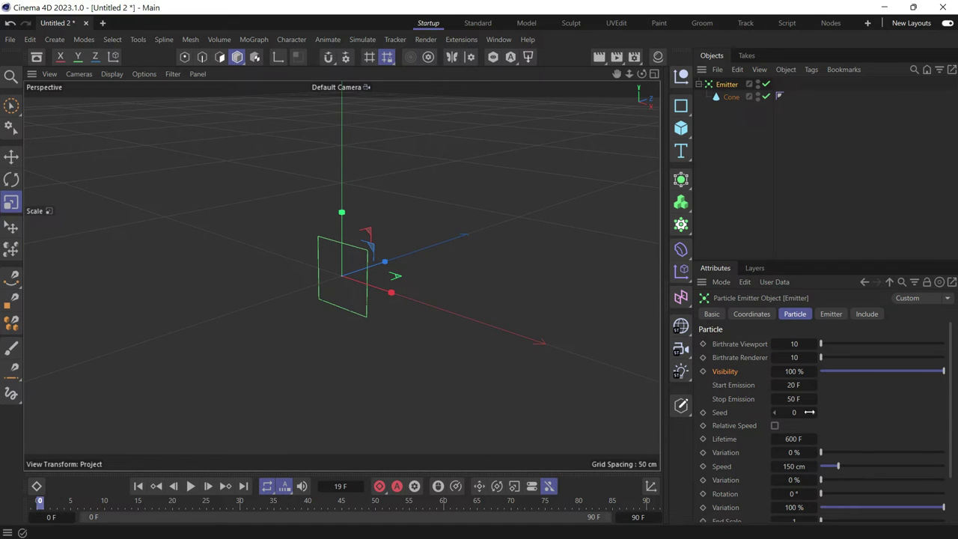
# Step: Scroll the Particle settings down to reveal End Scale and Tangential
pyautogui.moveTo(950, 417); pyautogui.dragTo(946, 447)
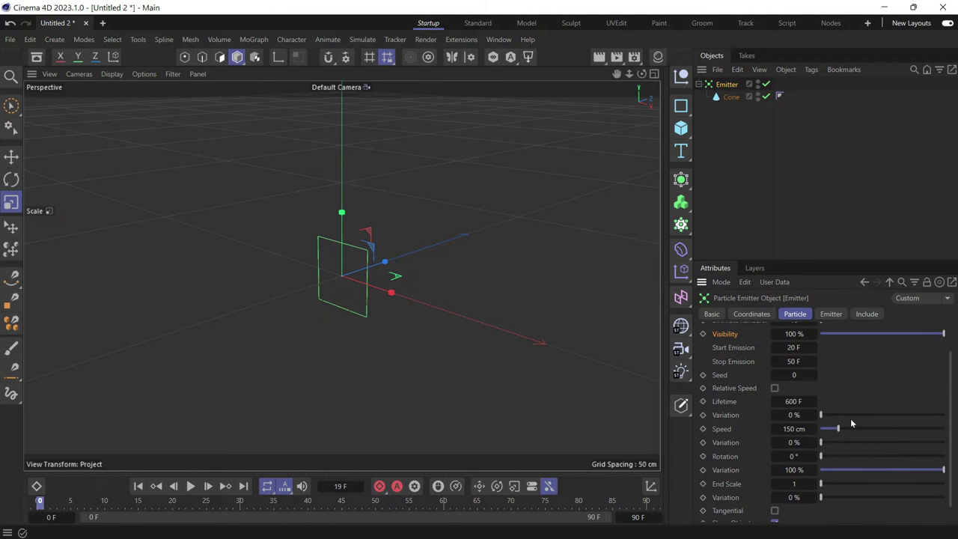
# Step: Set the particle Lifetime to 40 F
pyautogui.click(802, 401)
pyautogui.write('40')
pyautogui.press('Return')
# Step: Reset Start Emission to 0 F and Stop Emission to 150 F, then preview from the start
pyautogui.scroll(1, 854, 388)
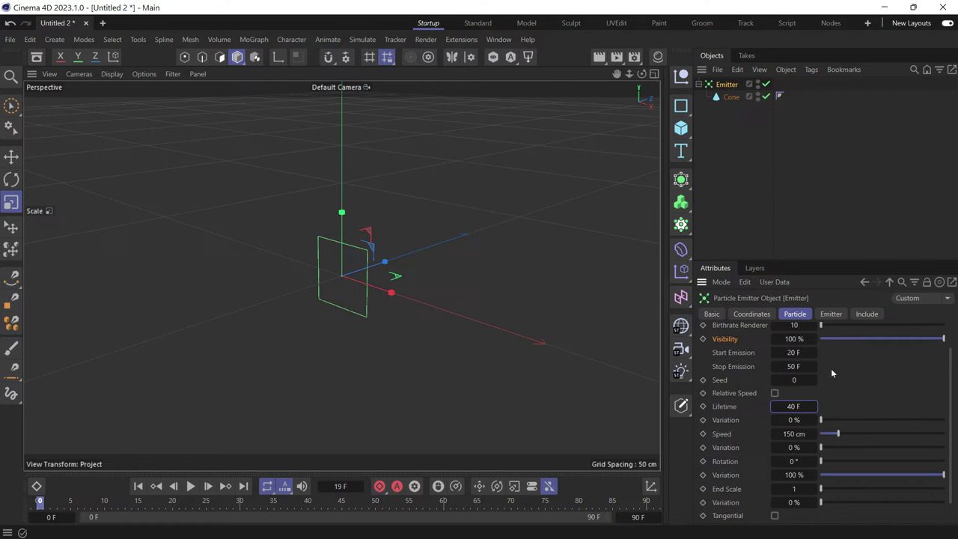
pyautogui.click(814, 353)
pyautogui.rightClick(813, 352)
pyautogui.rightClick(814, 366)
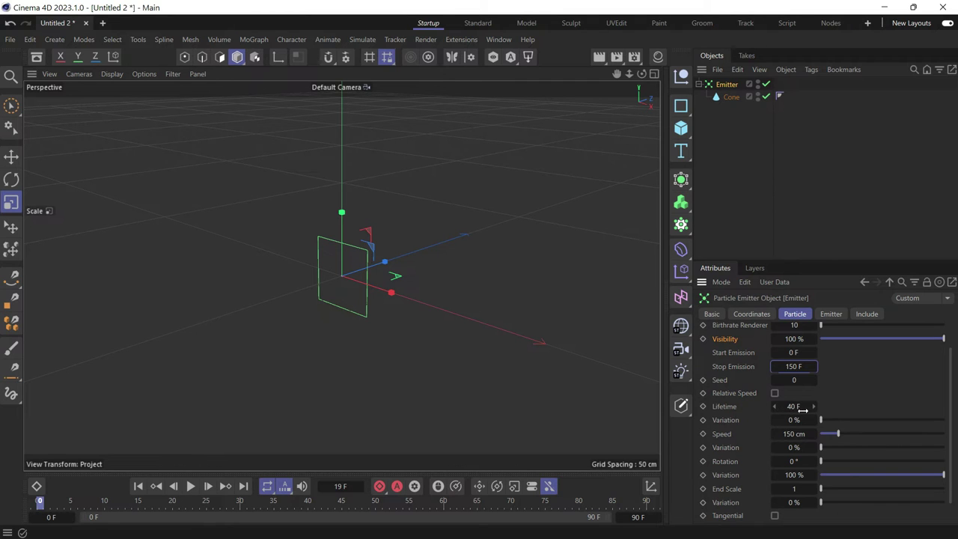
pyautogui.click(192, 487)
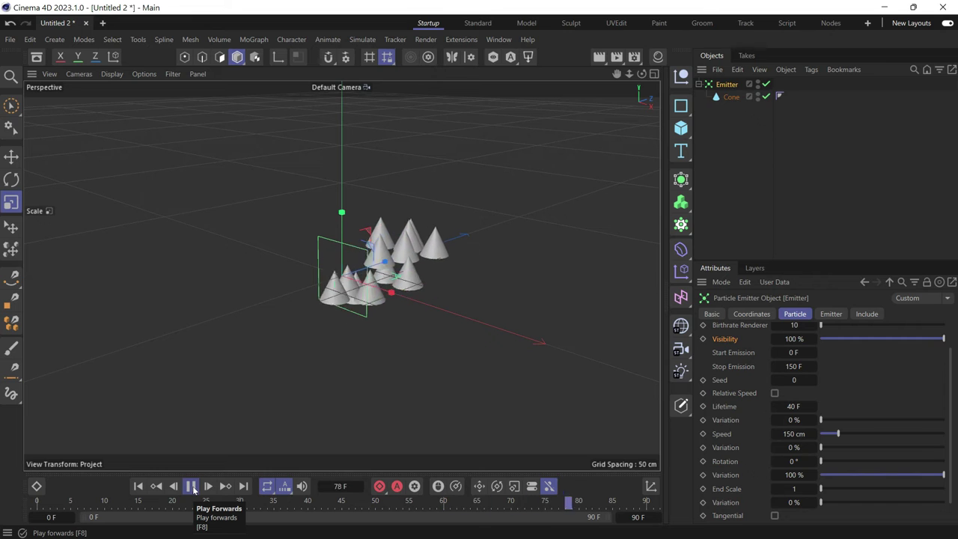
pyautogui.click(191, 487)
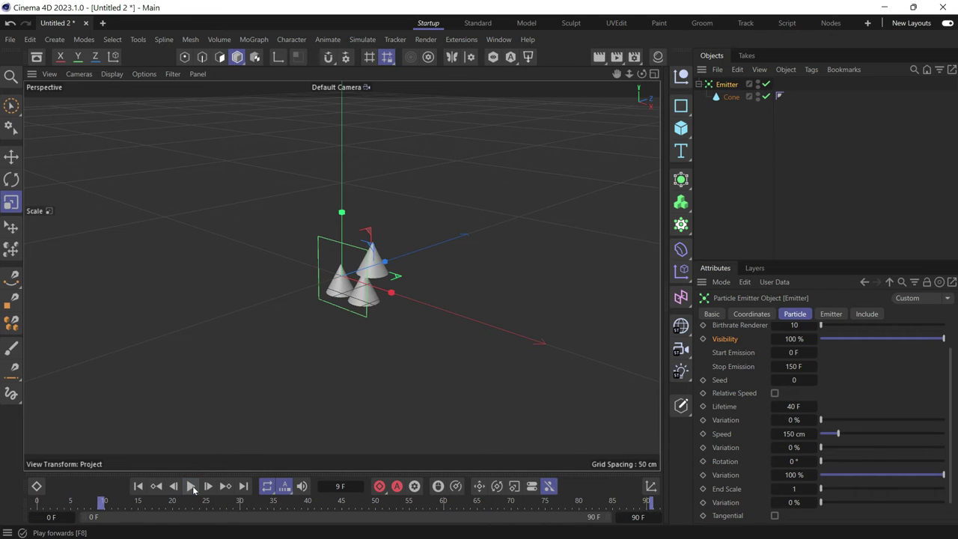
pyautogui.click(138, 485)
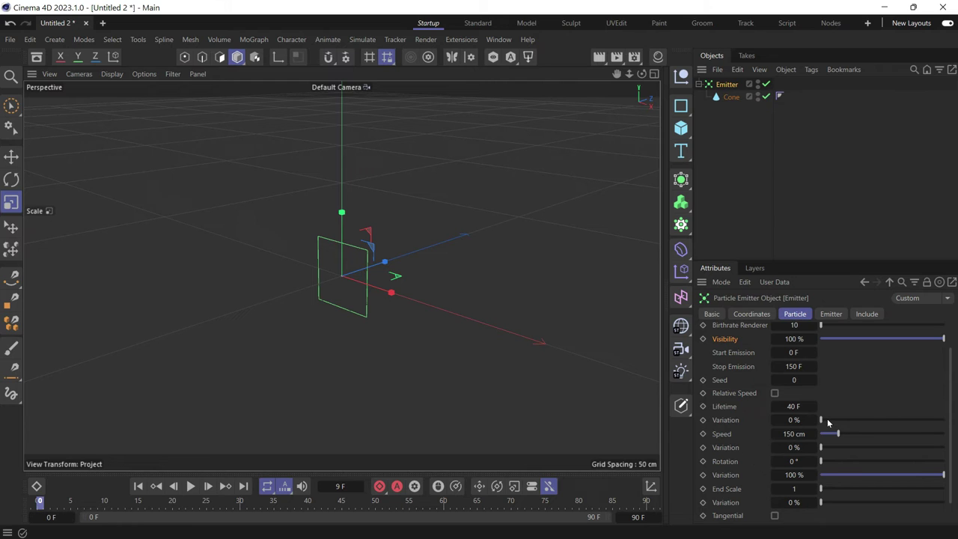
# Step: Set Lifetime Variation to 91 % and preview the animation, returning to the start
pyautogui.moveTo(827, 423); pyautogui.dragTo(934, 427)
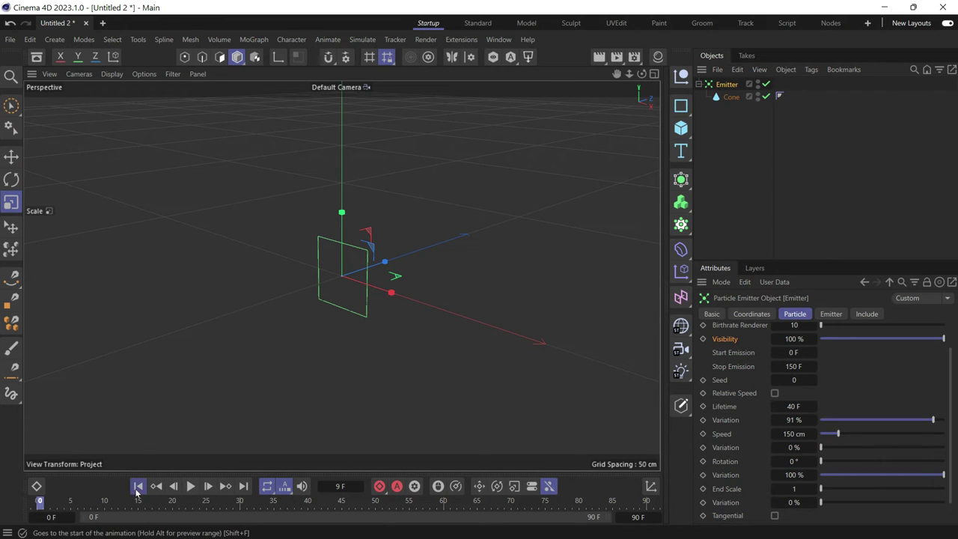
pyautogui.click(191, 486)
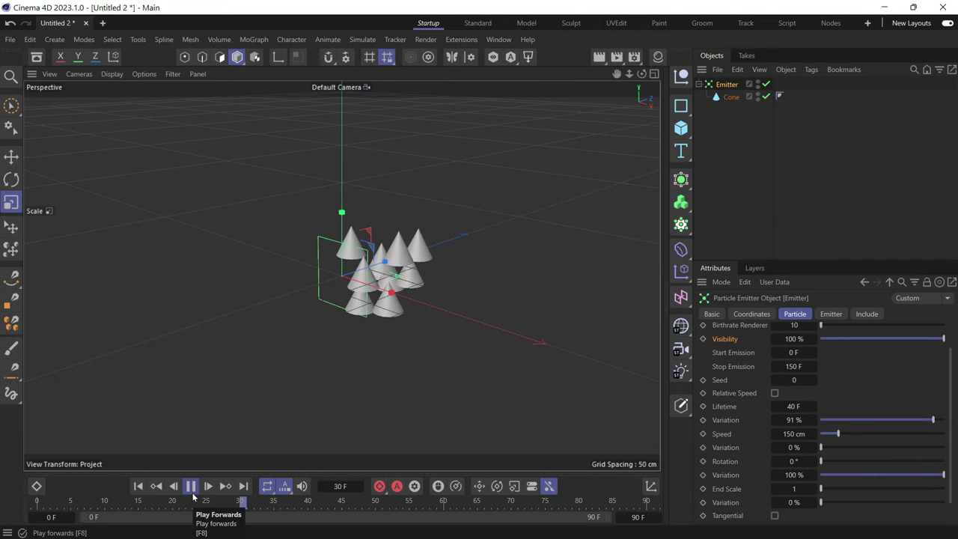
pyautogui.click(191, 486)
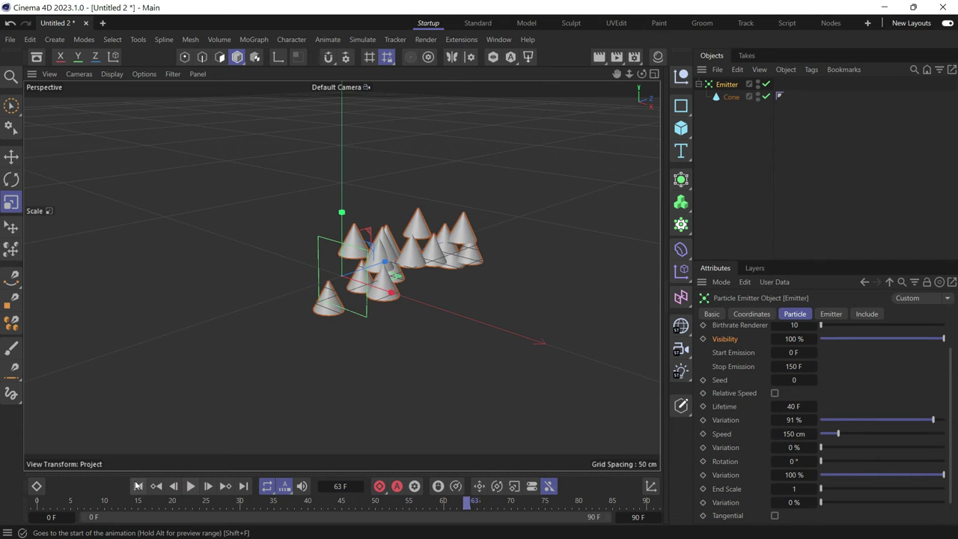
pyautogui.click(138, 486)
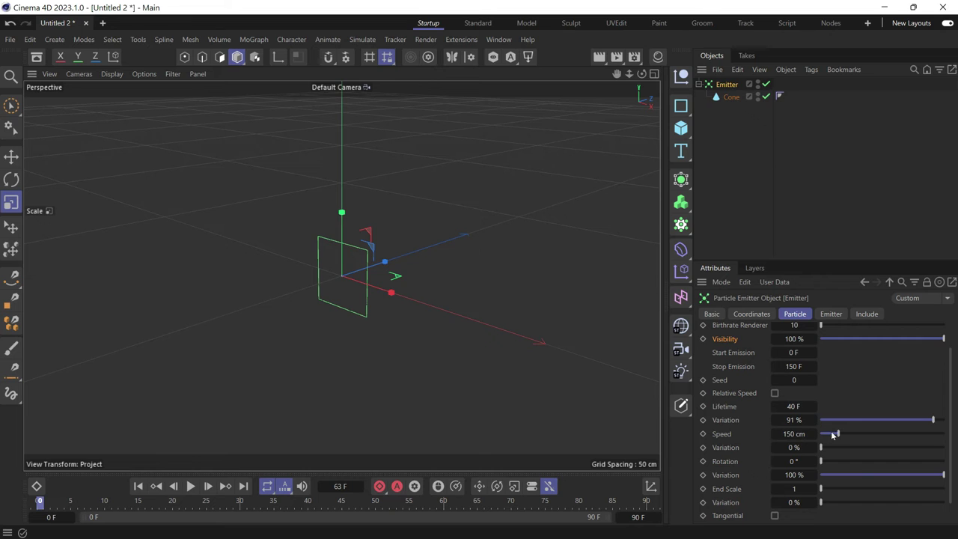
# Step: Raise the particle Speed to 873 cm and preview the faster cones
pyautogui.moveTo(844, 436); pyautogui.dragTo(928, 436)
pyautogui.click(190, 486)
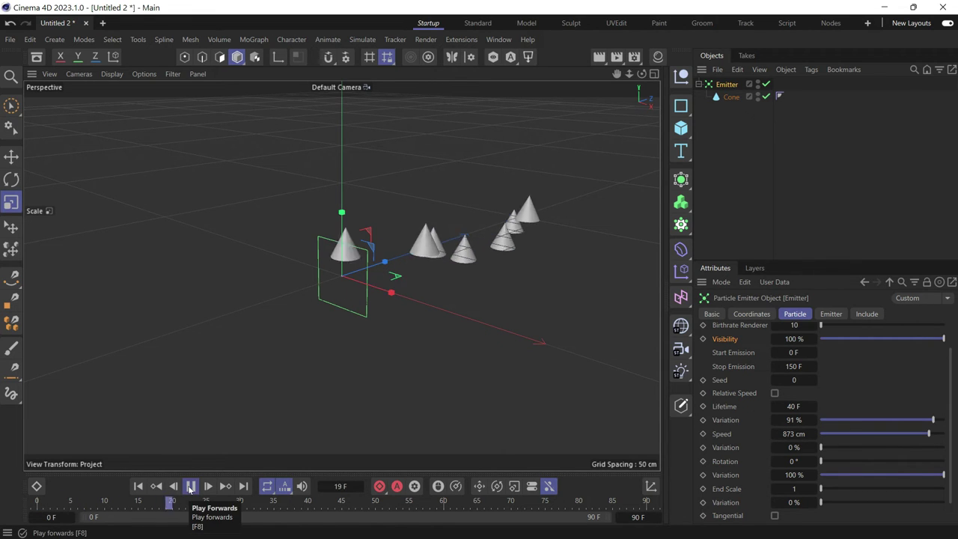
pyautogui.click(139, 487)
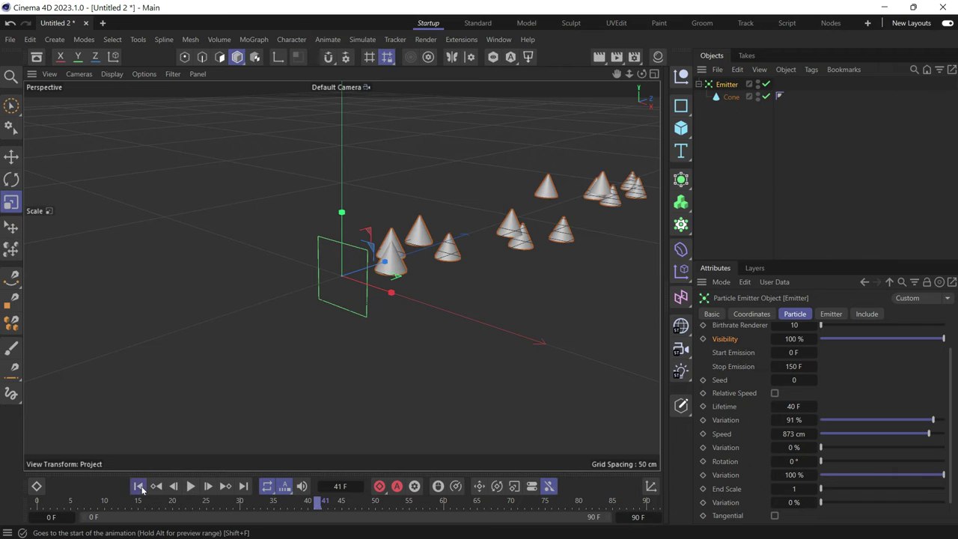
# Step: Push Speed Variation to 100 %, preview, then lower it to 94 % and replay
pyautogui.moveTo(821, 447); pyautogui.dragTo(828, 447)
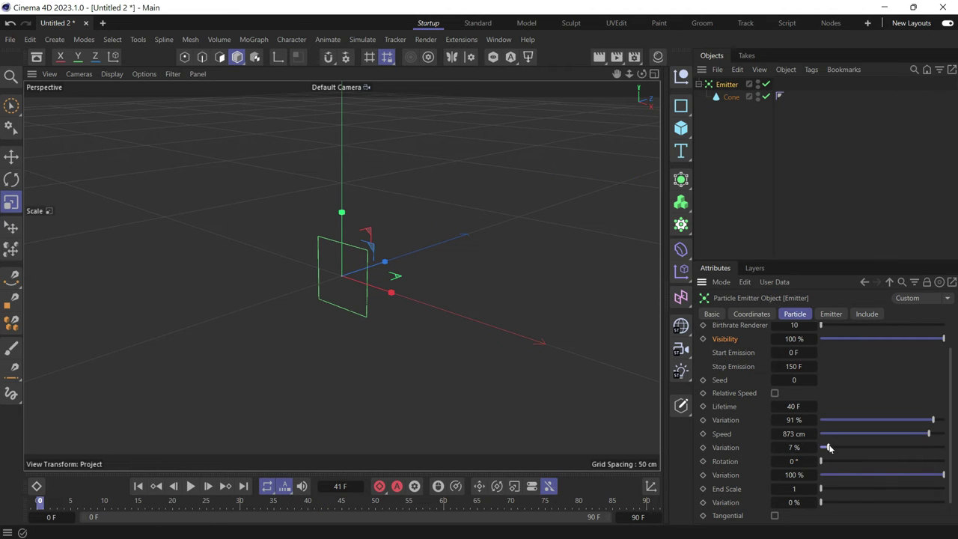
pyautogui.moveTo(916, 457); pyautogui.dragTo(947, 449)
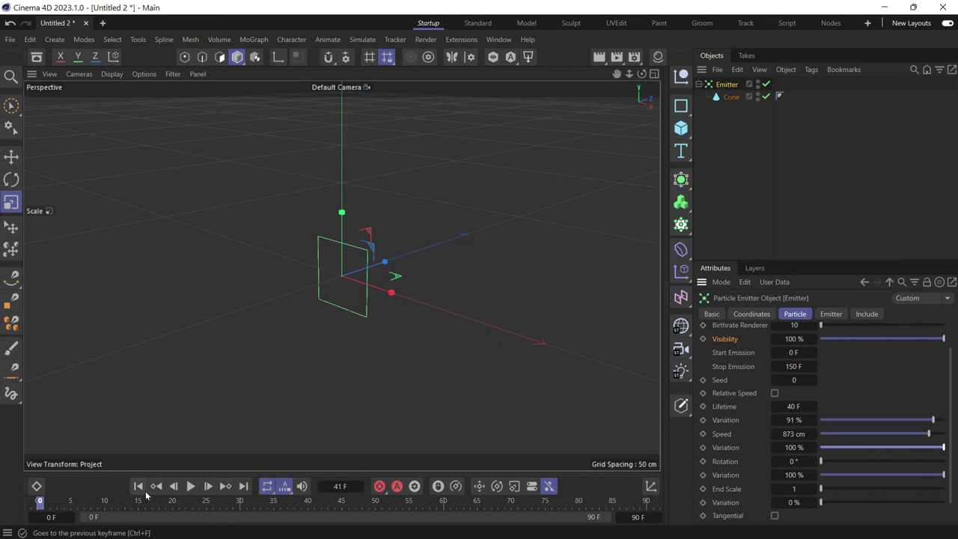
pyautogui.click(191, 486)
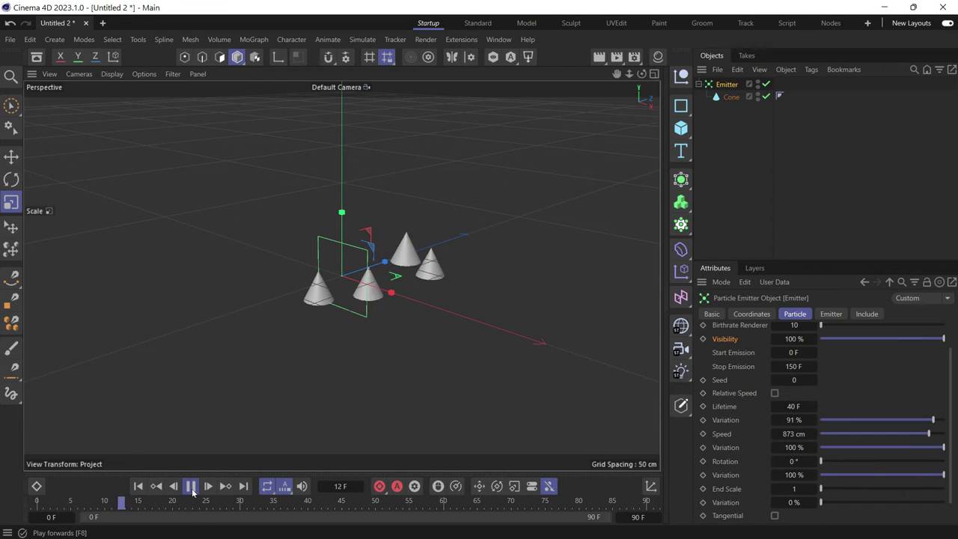
pyautogui.click(191, 486)
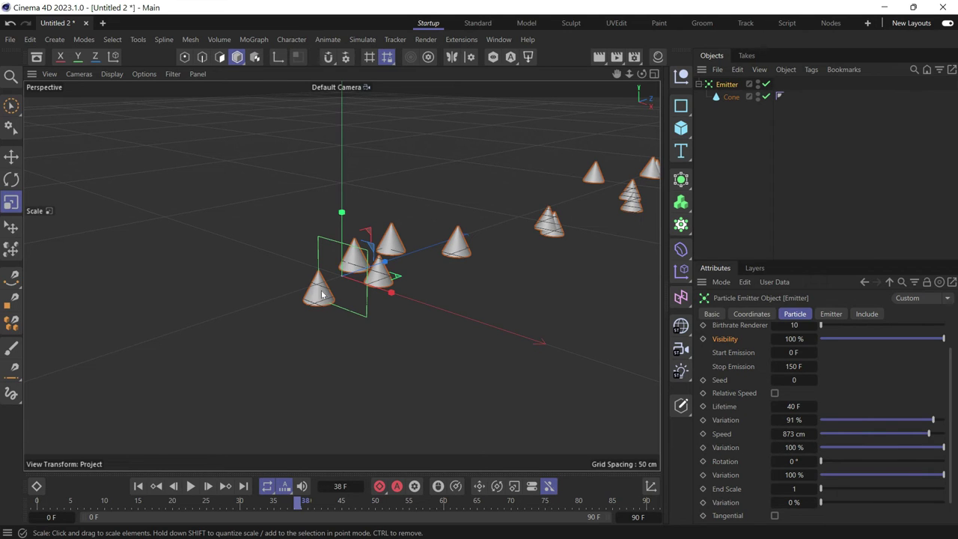
pyautogui.moveTo(942, 447); pyautogui.dragTo(938, 449)
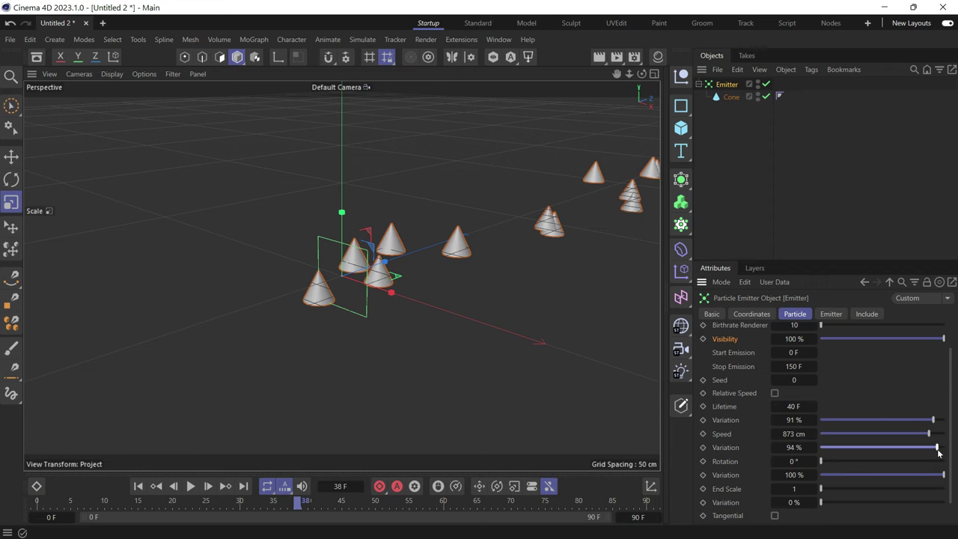
pyautogui.click(138, 486)
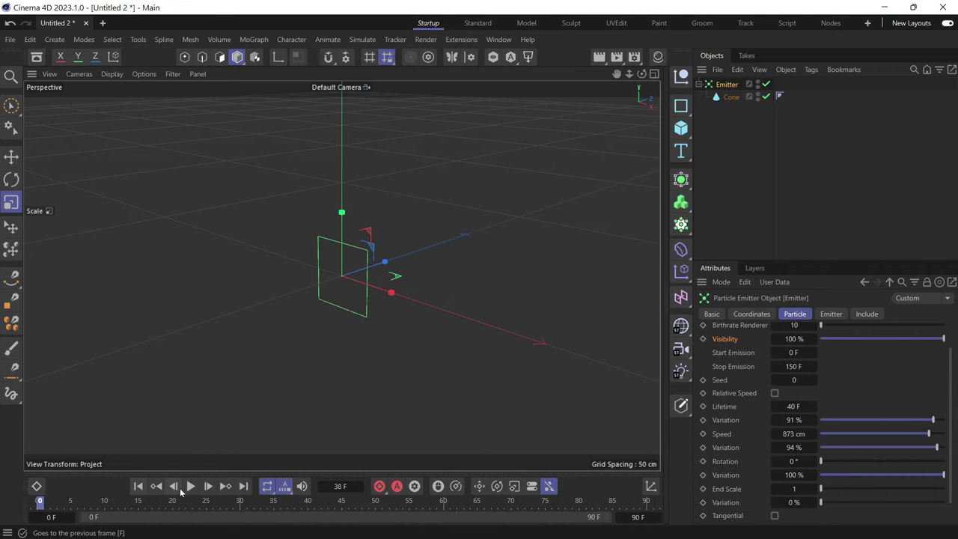
pyautogui.click(190, 485)
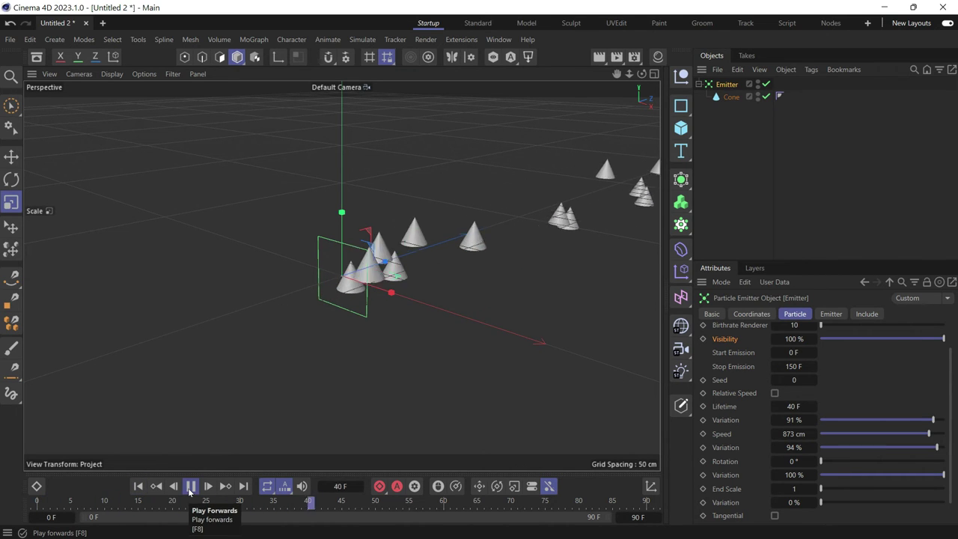
pyautogui.click(190, 486)
# Step: Raise the particle Rotation to 251° and preview the spinning cones
pyautogui.click(139, 486)
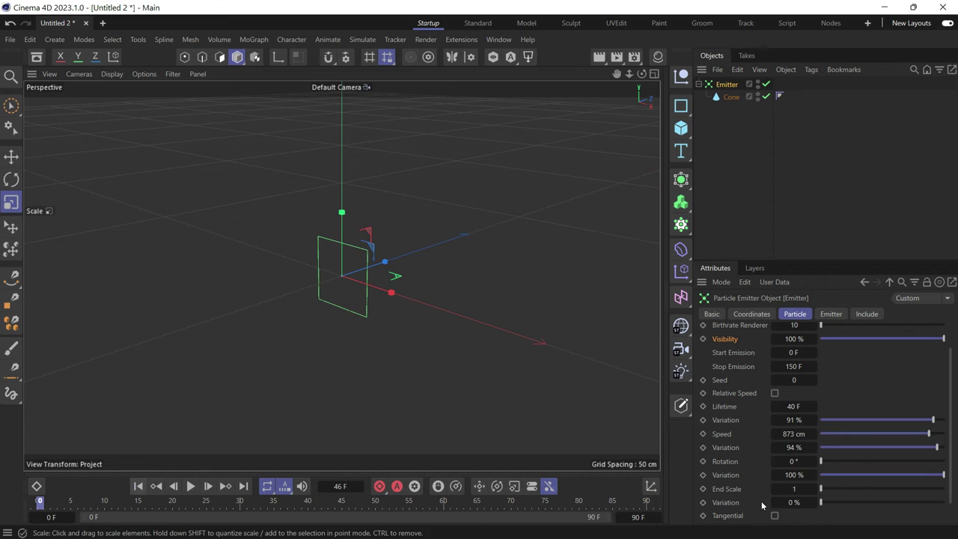
pyautogui.moveTo(833, 465); pyautogui.dragTo(906, 462)
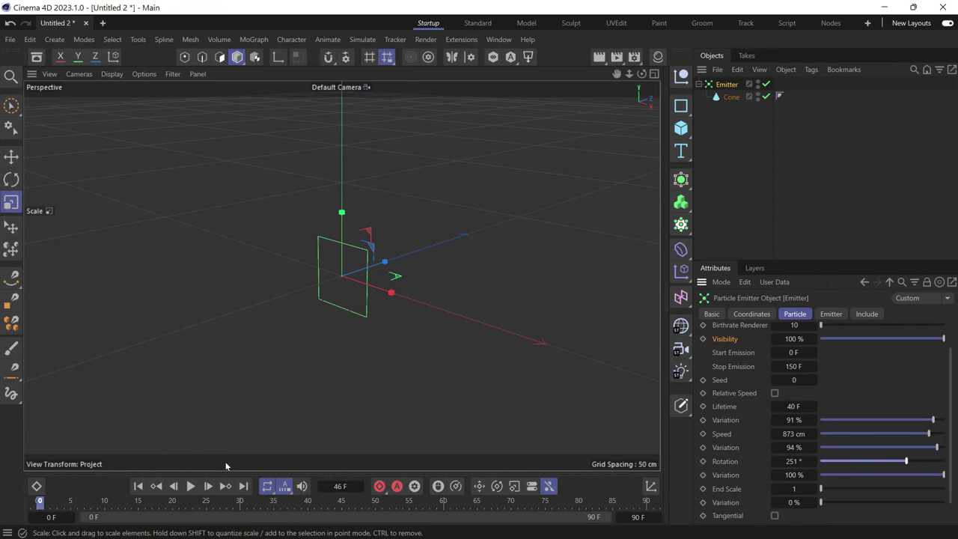
pyautogui.click(192, 487)
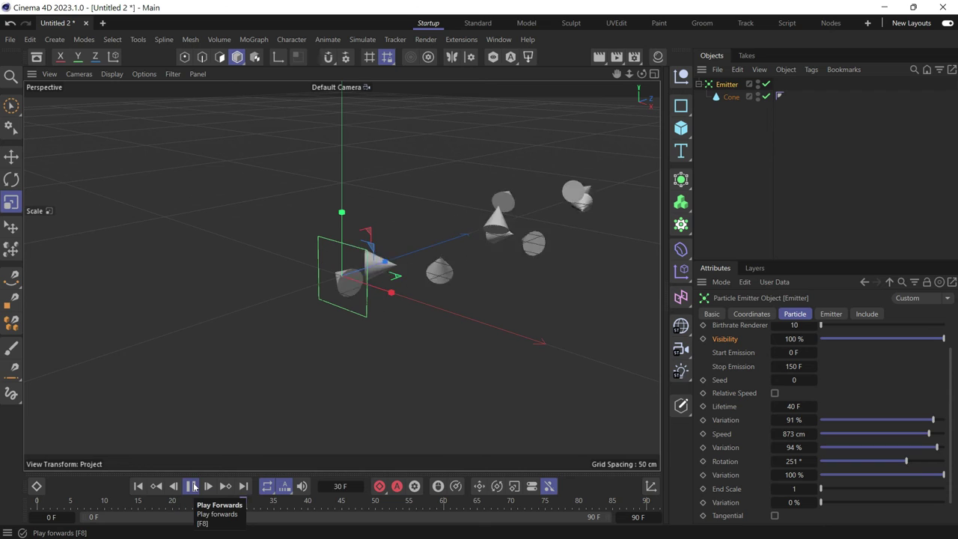
pyautogui.click(190, 486)
pyautogui.click(138, 486)
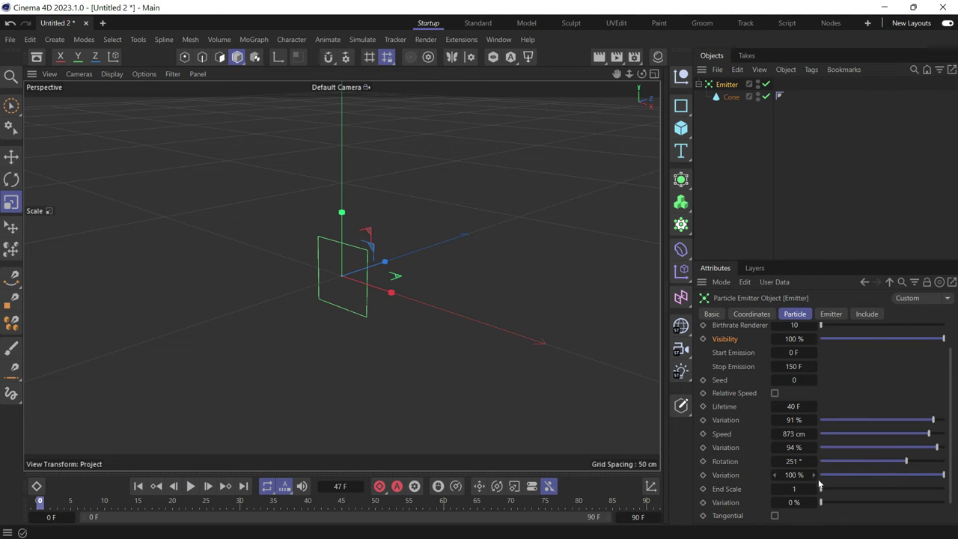
# Step: Lower Rotation Variation to about 16 % and preview the cone stream
pyautogui.moveTo(932, 479); pyautogui.dragTo(831, 477)
pyautogui.moveTo(829, 477); pyautogui.dragTo(833, 478)
pyautogui.click(191, 487)
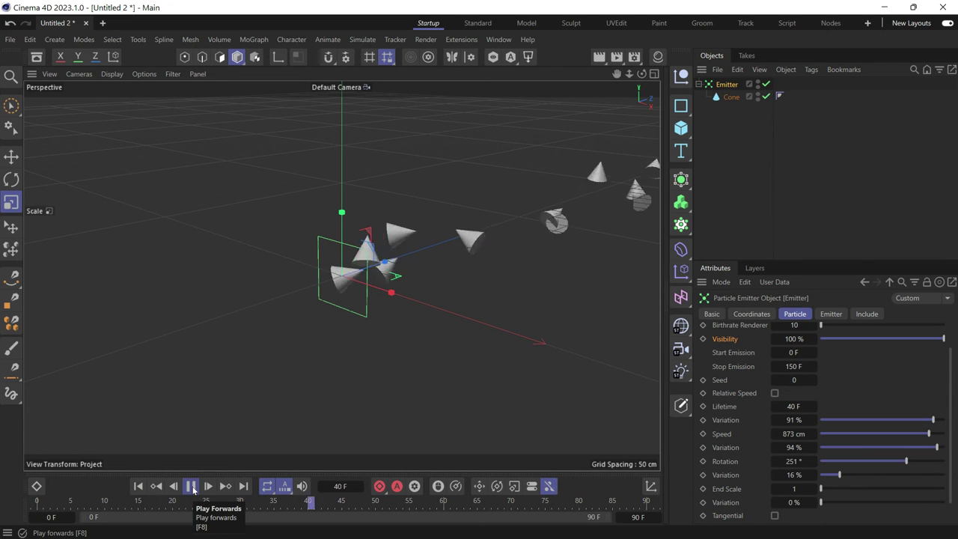
pyautogui.click(192, 486)
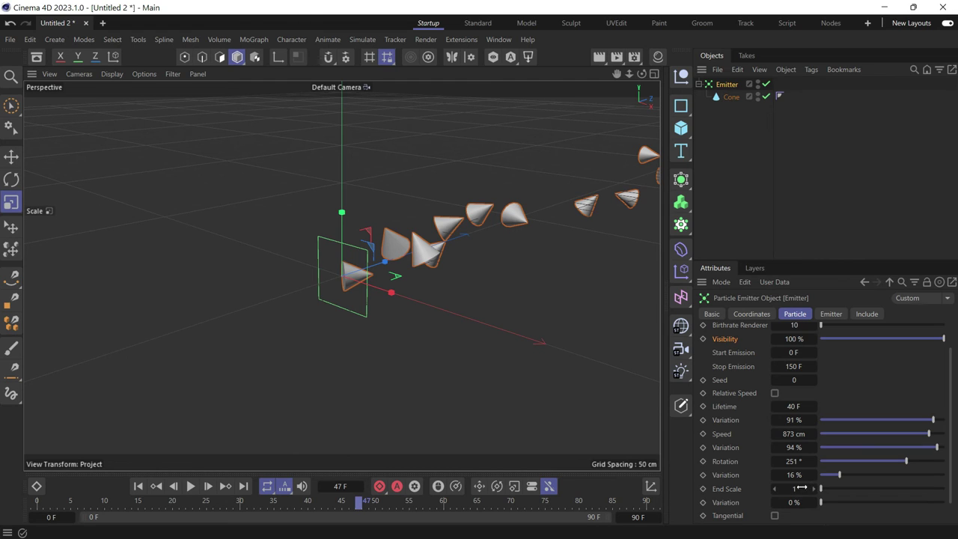
# Step: Drag End Scale lower and preview the shrinking cones
pyautogui.click(797, 488)
pyautogui.moveTo(797, 488); pyautogui.dragTo(793, 488)
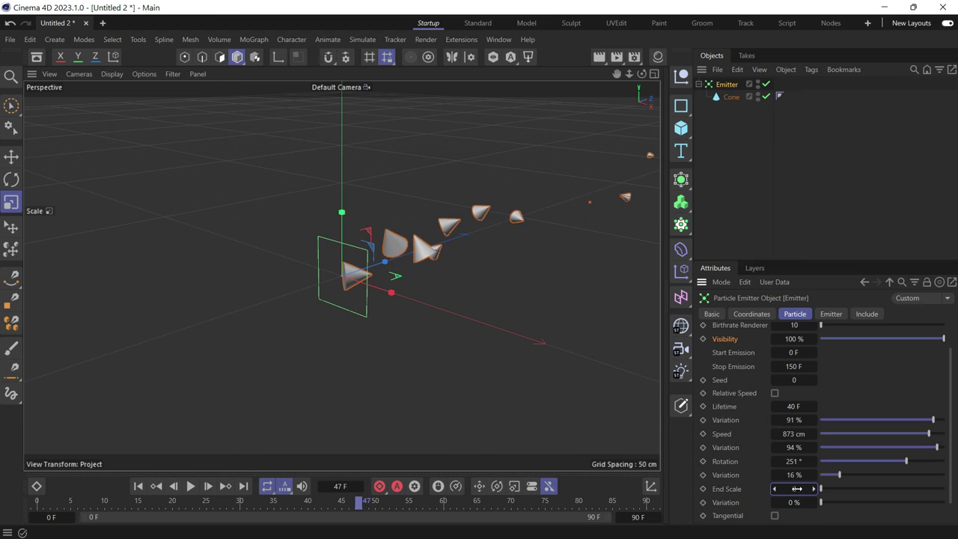
pyautogui.click(190, 486)
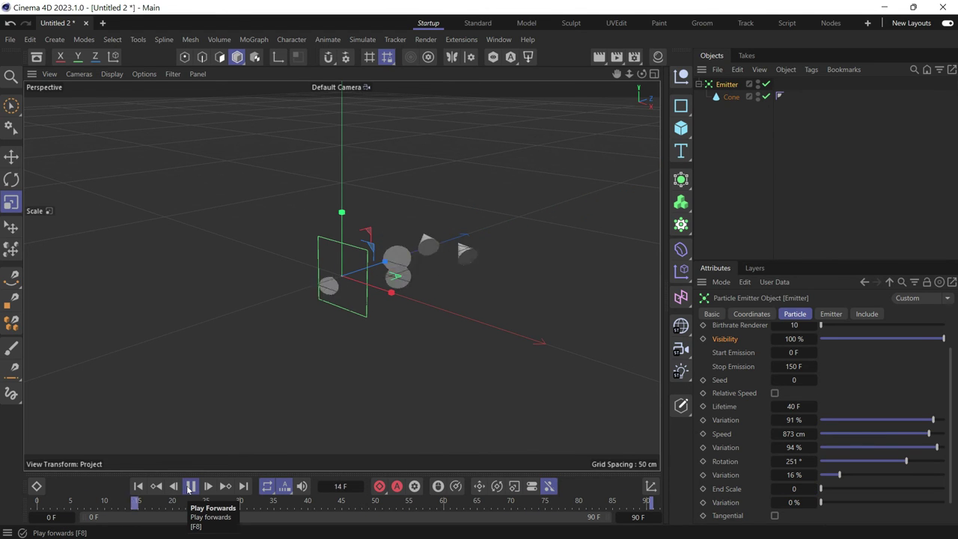
pyautogui.click(190, 486)
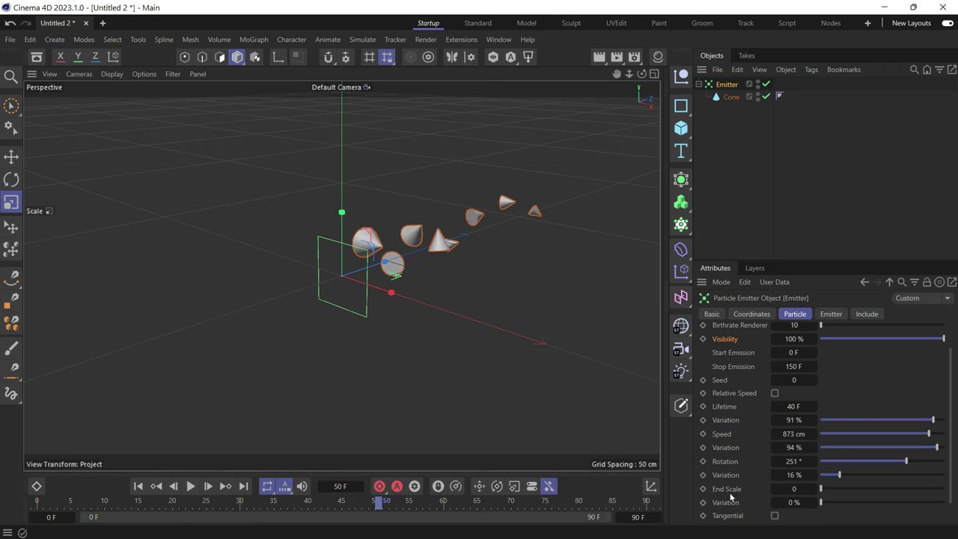
# Step: Enter an End Scale of 0.9 and replay the animation from the start
pyautogui.doubleClick(800, 489)
pyautogui.write('0.9')
pyautogui.press('Return')
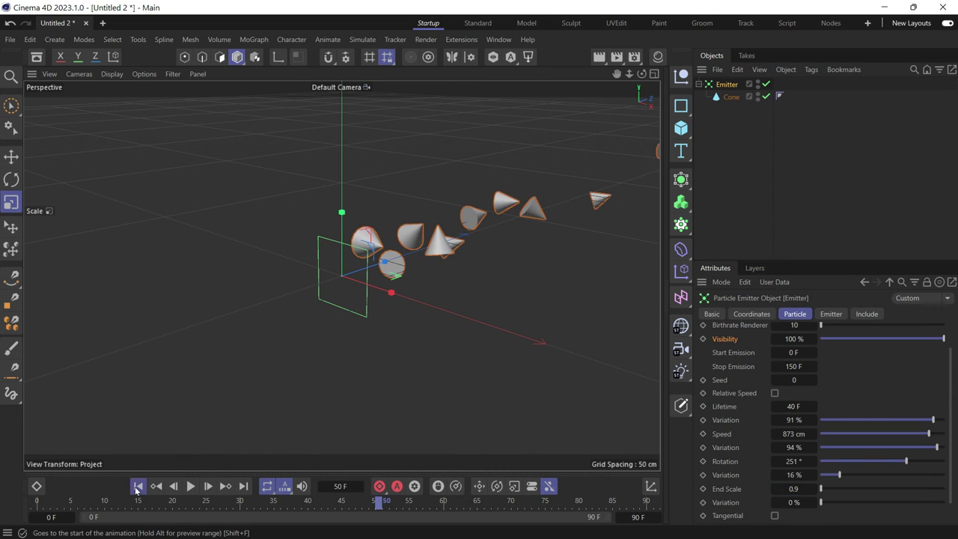
pyautogui.click(138, 485)
pyautogui.click(190, 486)
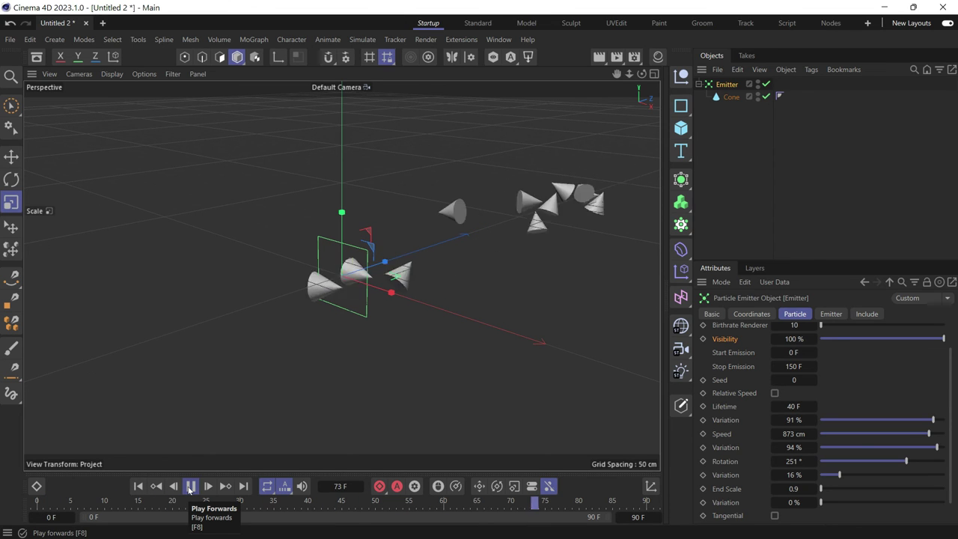
pyautogui.click(190, 486)
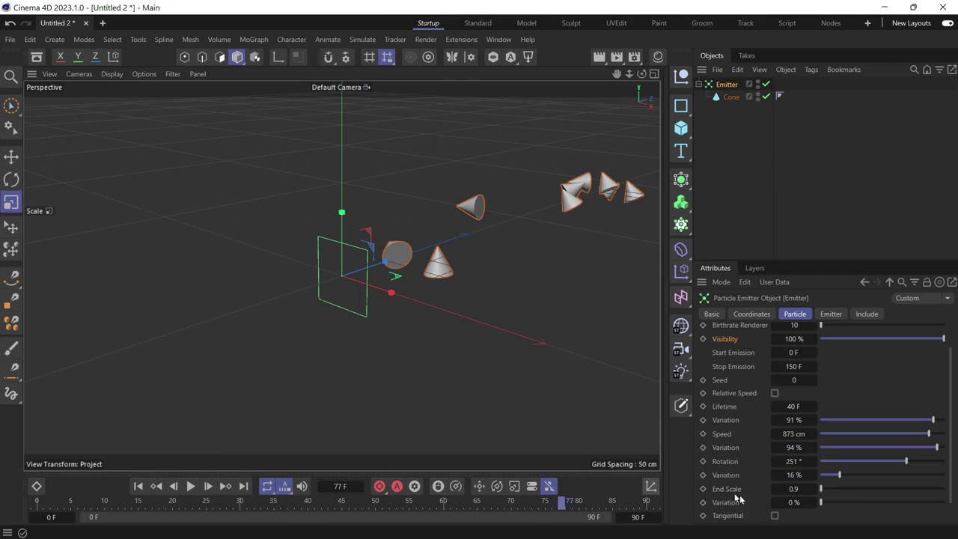
pyautogui.scroll(-1, 755, 489)
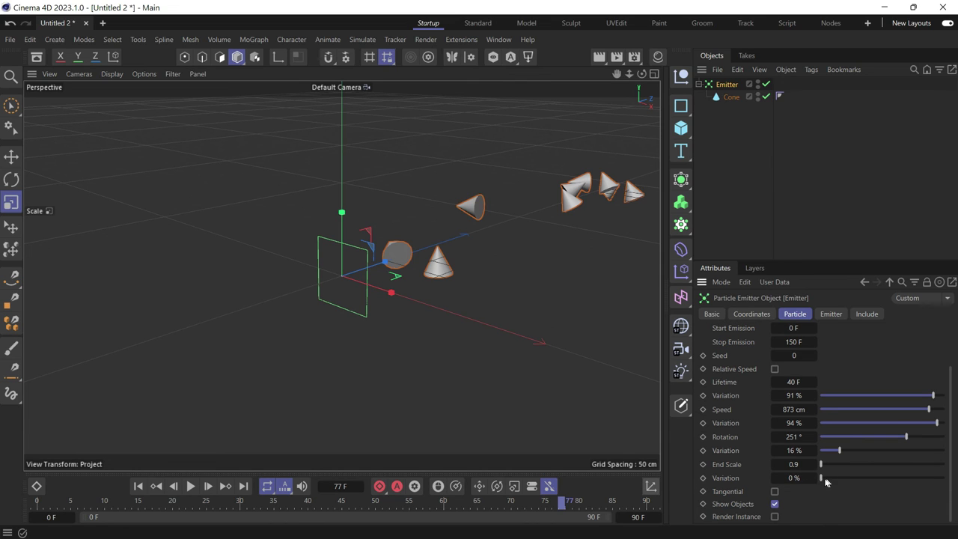
# Step: Undo the lifetime, speed and rotation edits and add a Vibrate tag to the Emitter
pyautogui.hotkey('ctrl', 'z')
pyautogui.hotkey('ctrl', 'z')
pyautogui.hotkey('ctrl', 'z')
pyautogui.hotkey('ctrl', 'z')
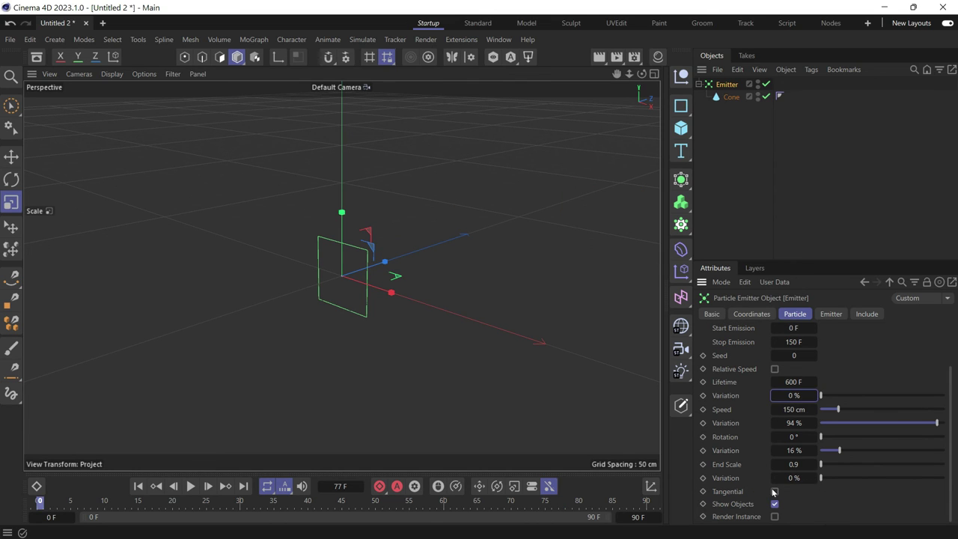
pyautogui.rightClick(725, 89)
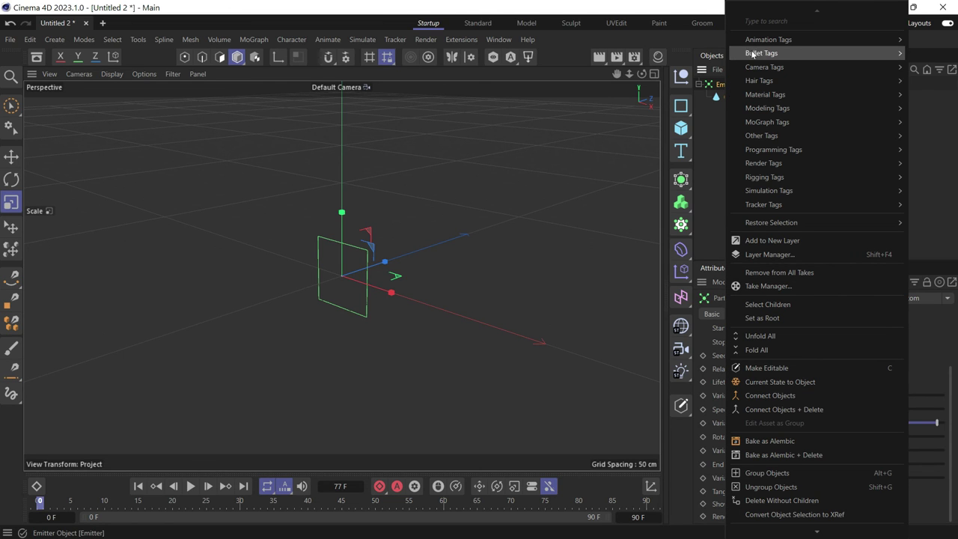
pyautogui.moveTo(760, 40)
pyautogui.click(682, 115)
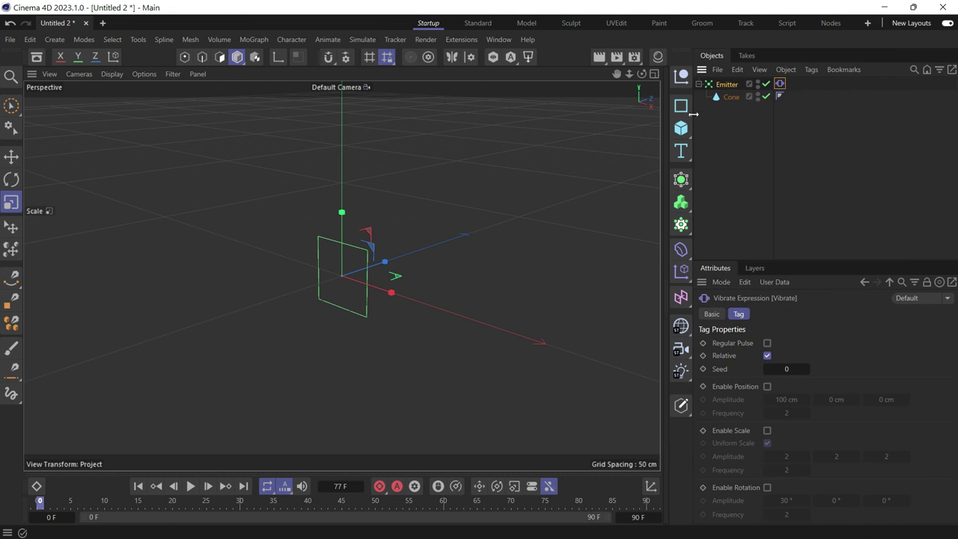
# Step: Enable rotation on the Vibrate tag with amplitude 0°, 0°, 59°
pyautogui.click(766, 488)
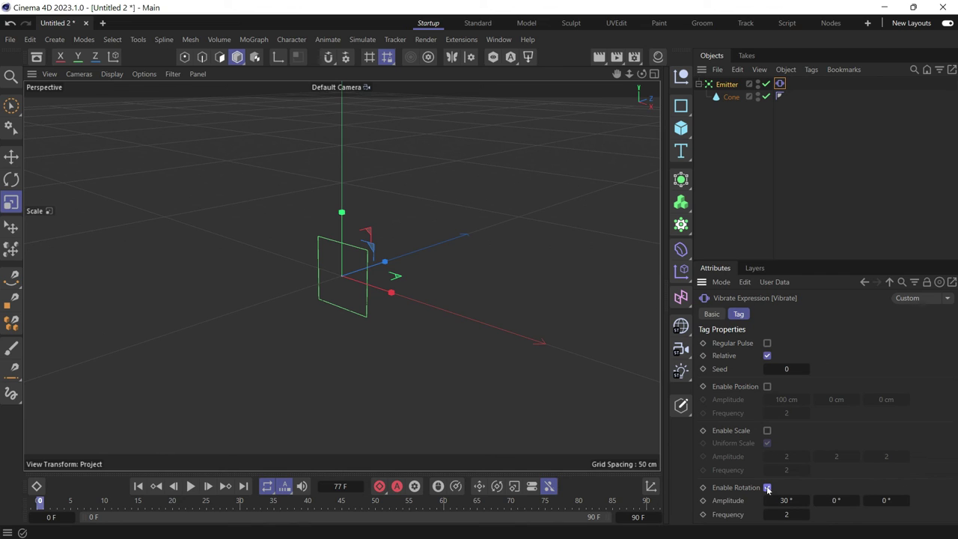
pyautogui.click(798, 500)
pyautogui.click(886, 500)
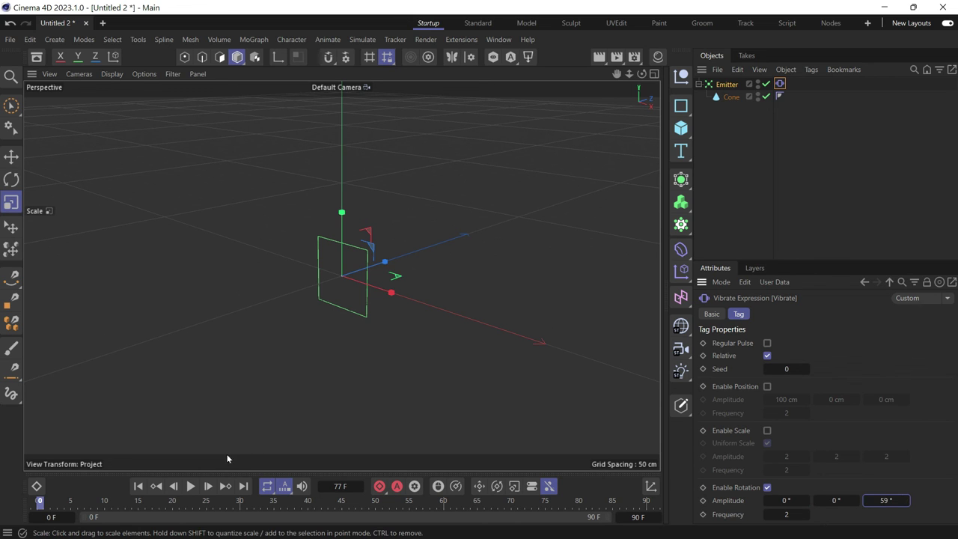
# Step: Preview the vibrating cones, then enable Tangential in the Emitter's Particle settings
pyautogui.click(138, 486)
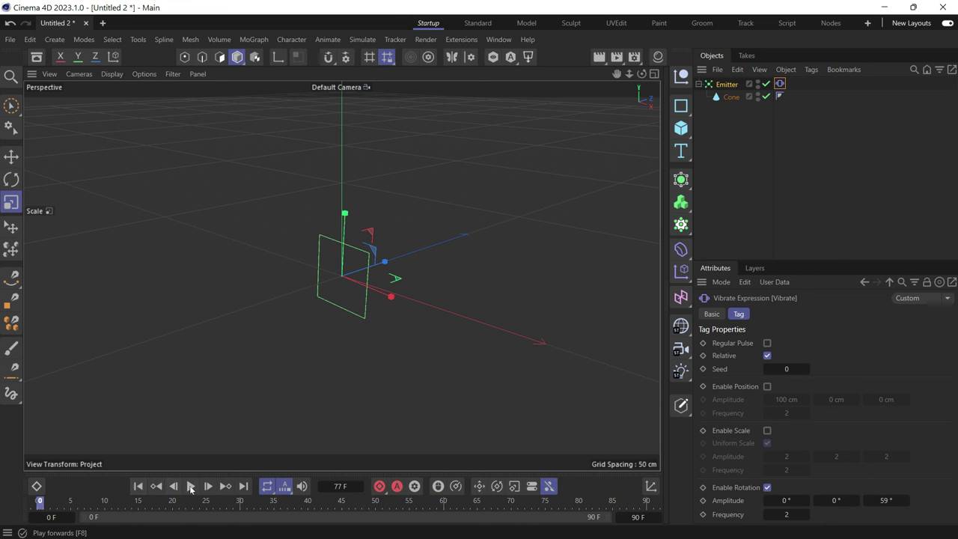
pyautogui.click(191, 487)
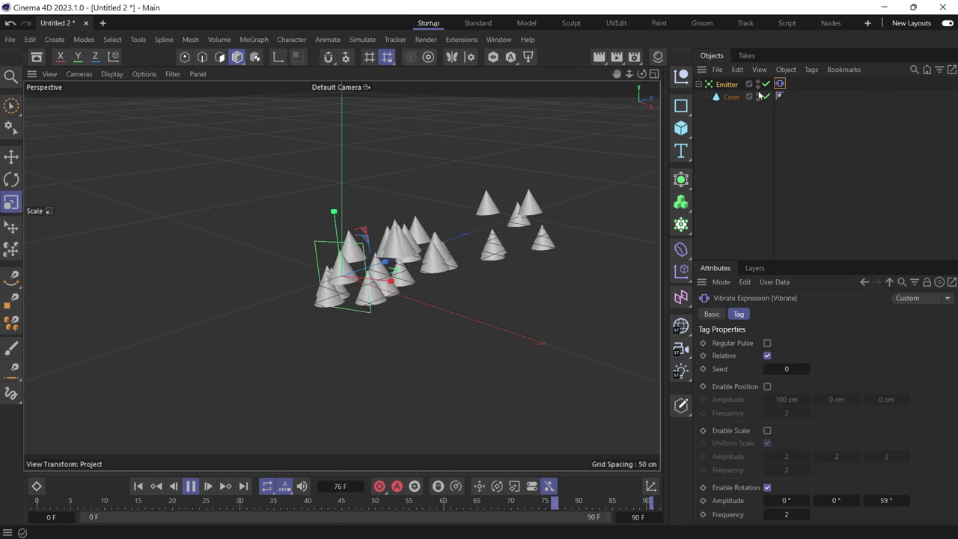
pyautogui.click(726, 84)
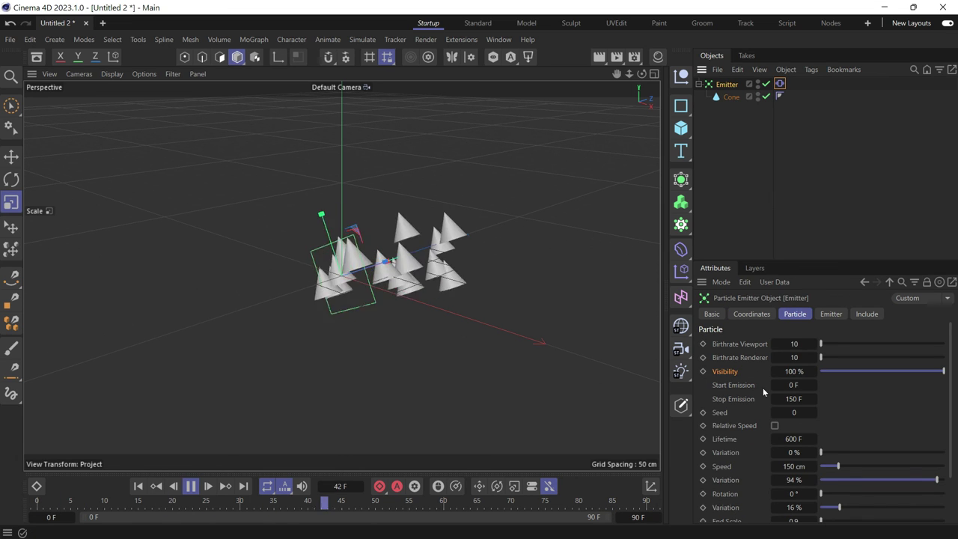
pyautogui.scroll(-2, 763, 387)
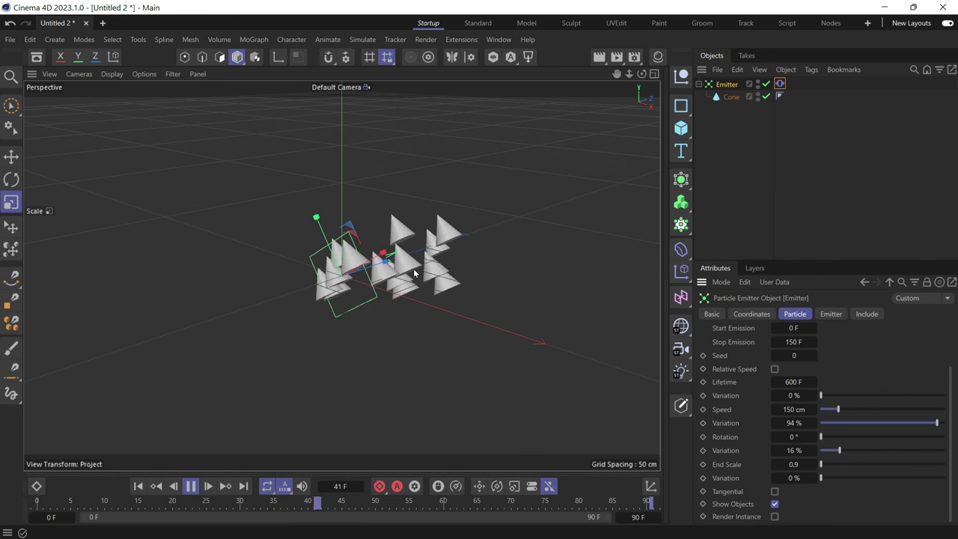
pyautogui.click(774, 492)
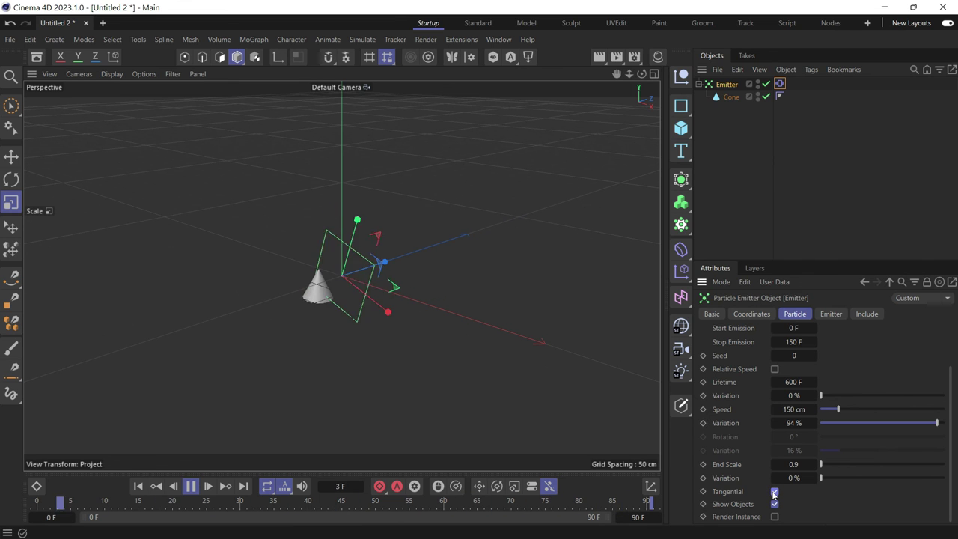